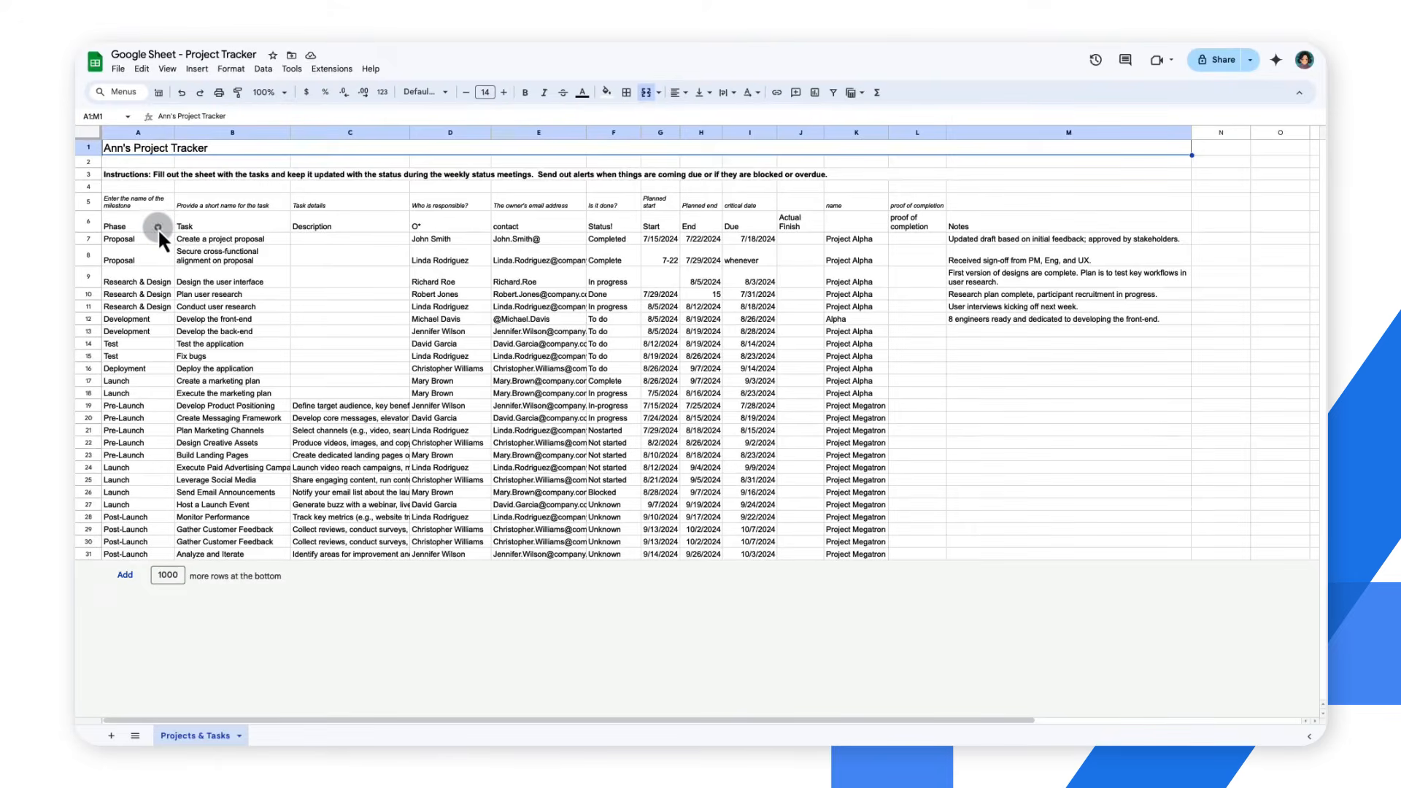
Bold the header row A6:M6 and rename the headers in D6, E6 and F6 to Owner, Email and Status
left_click_drag(157, 227, 973, 227)
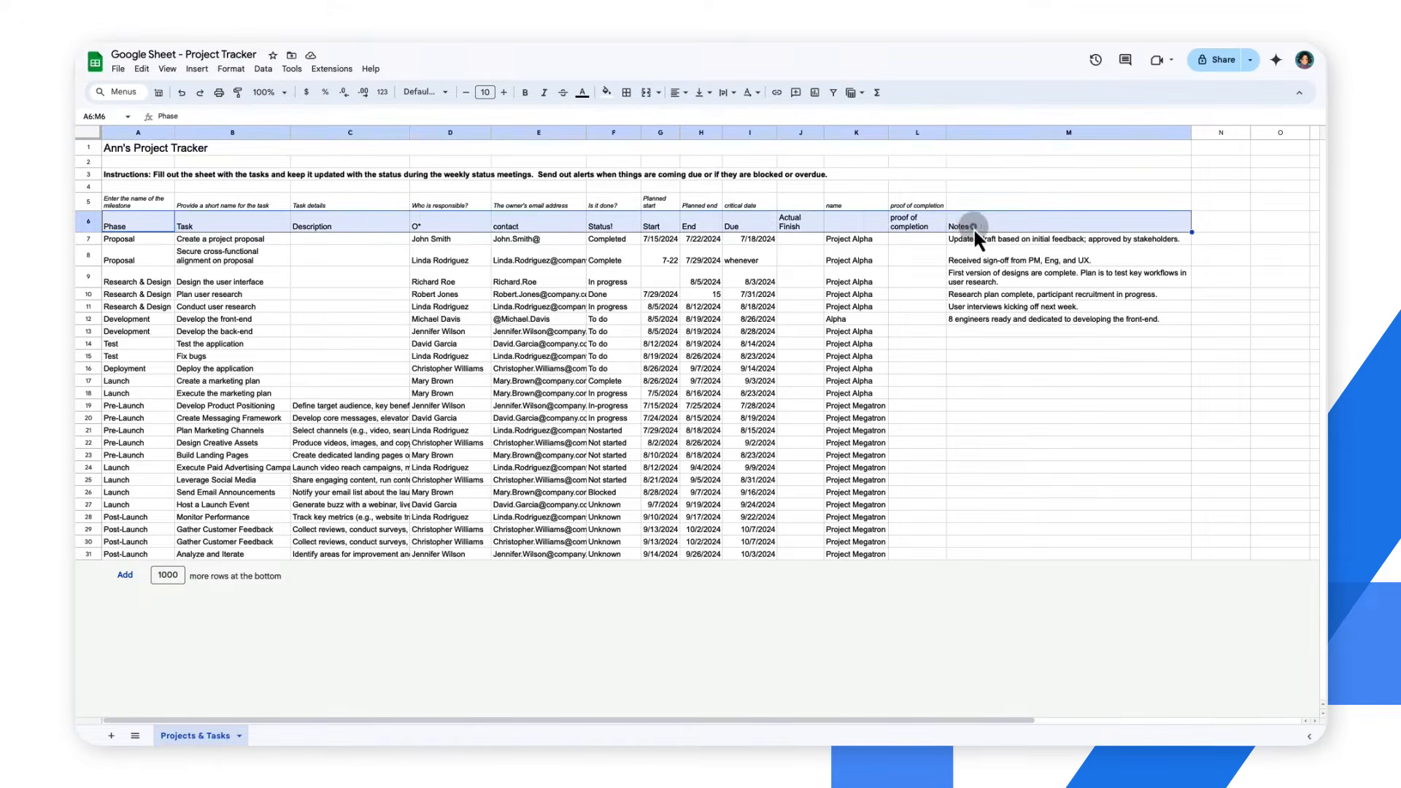
key("ctrl+b")
left_click(457, 226)
type("Owner")
key("Tab")
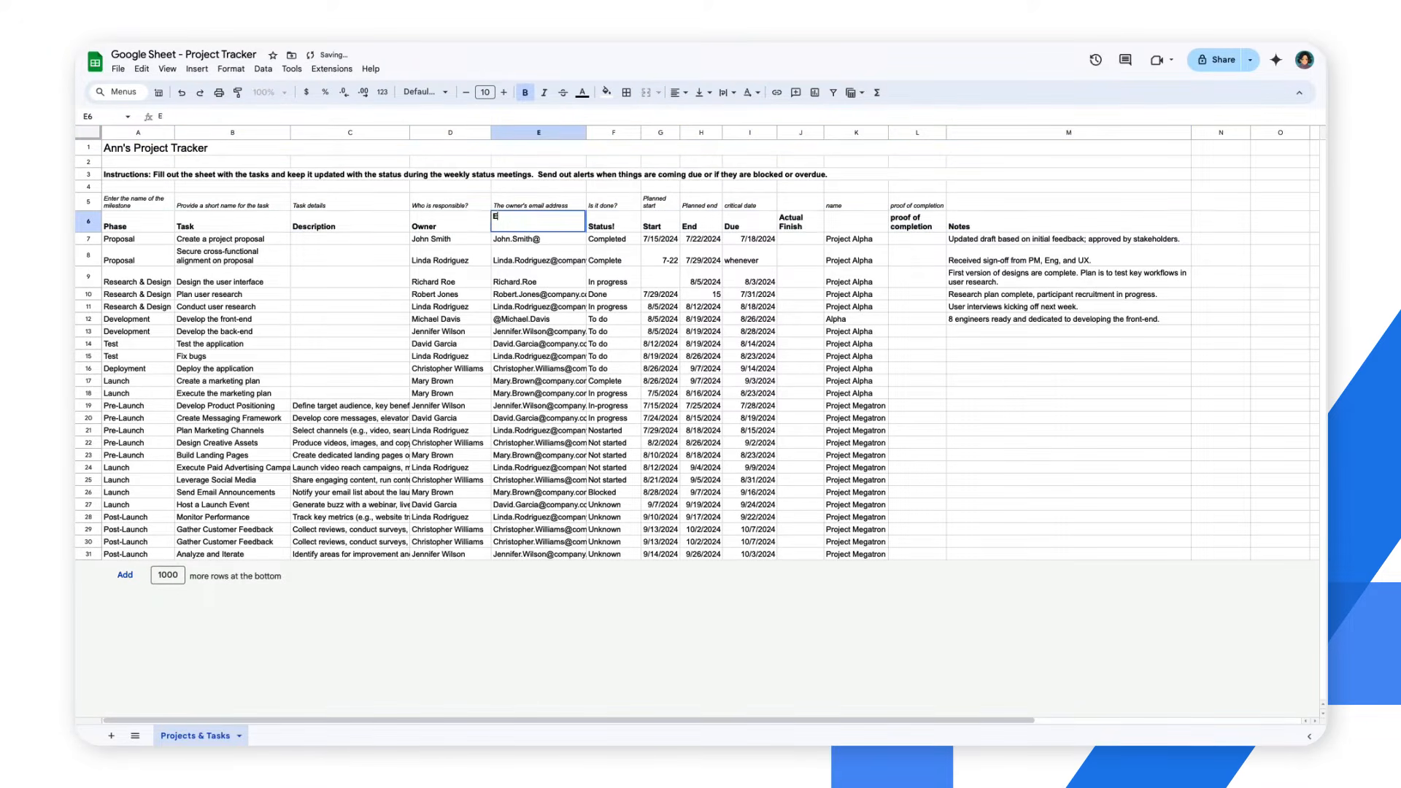
type("Email")
key("Tab")
type("Status")
key("Tab")
Rename the date headers in G6 through J6 to Start Date, End Date, Due Date and Actual Finish Date
type("Start Date")
key("Tab")
type("End Date")
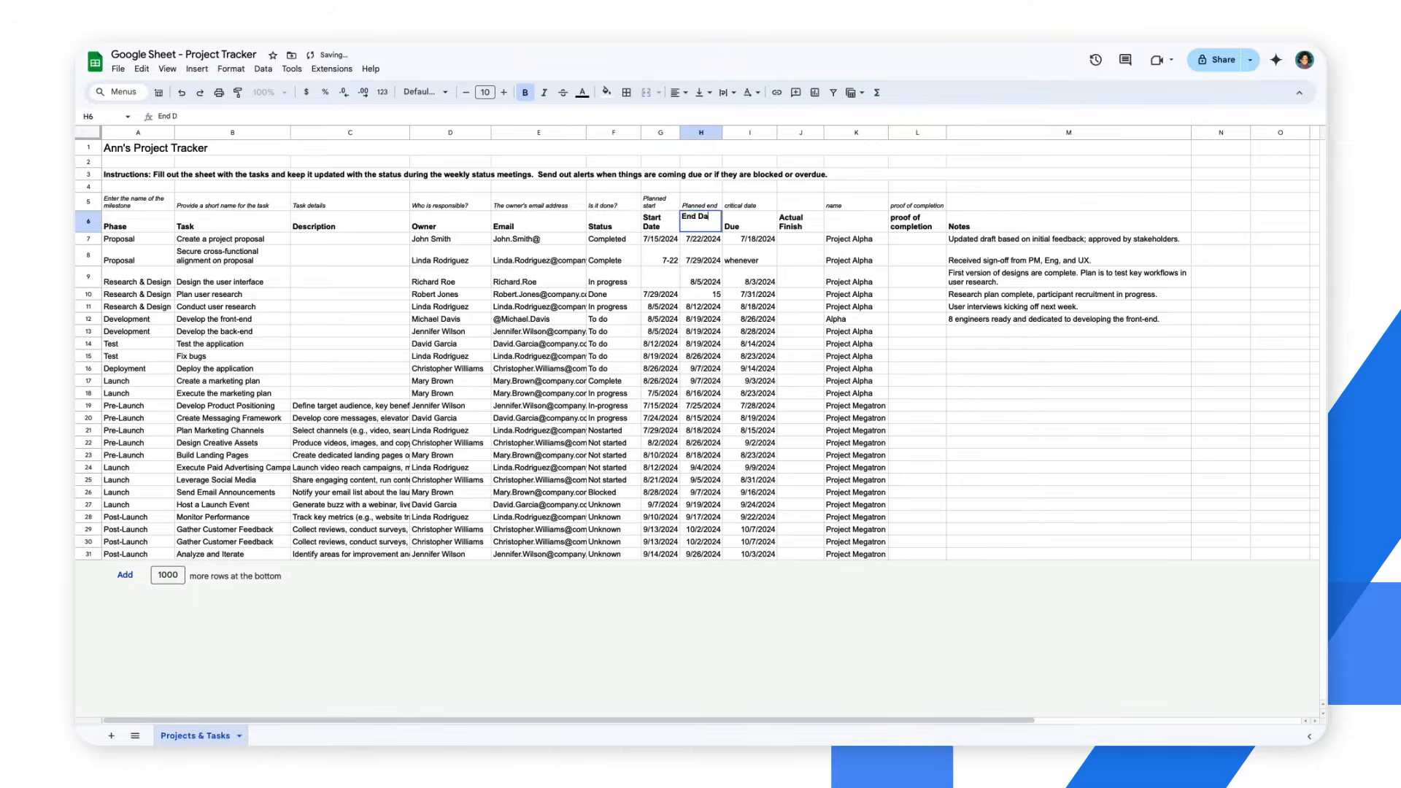
key("Tab")
type("Due Date")
key("Tab")
type("Actual Finish Date")
key("Tab")
Rename the headers in K6 and L6 to Project Name and Image
type("Project Name")
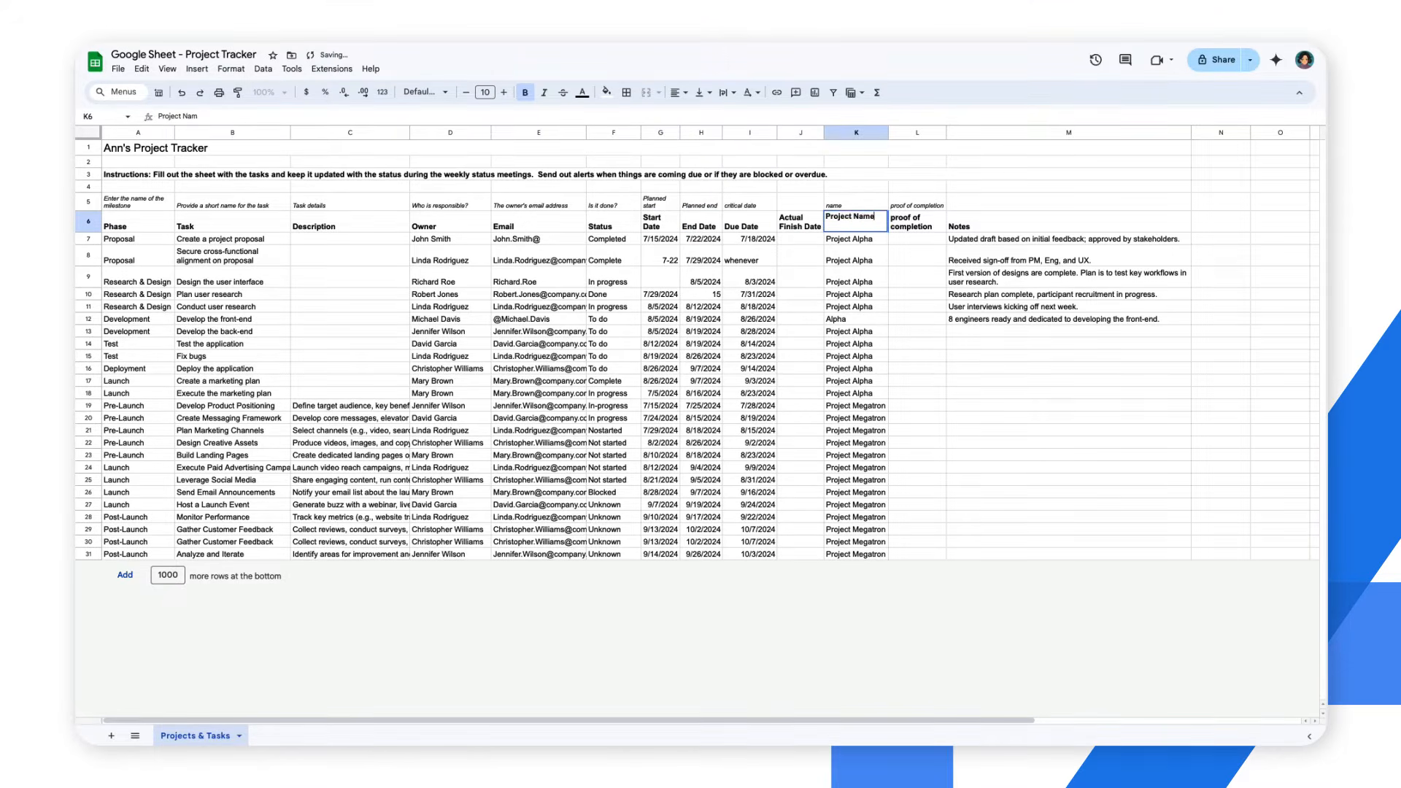
key("Tab")
type("Image")
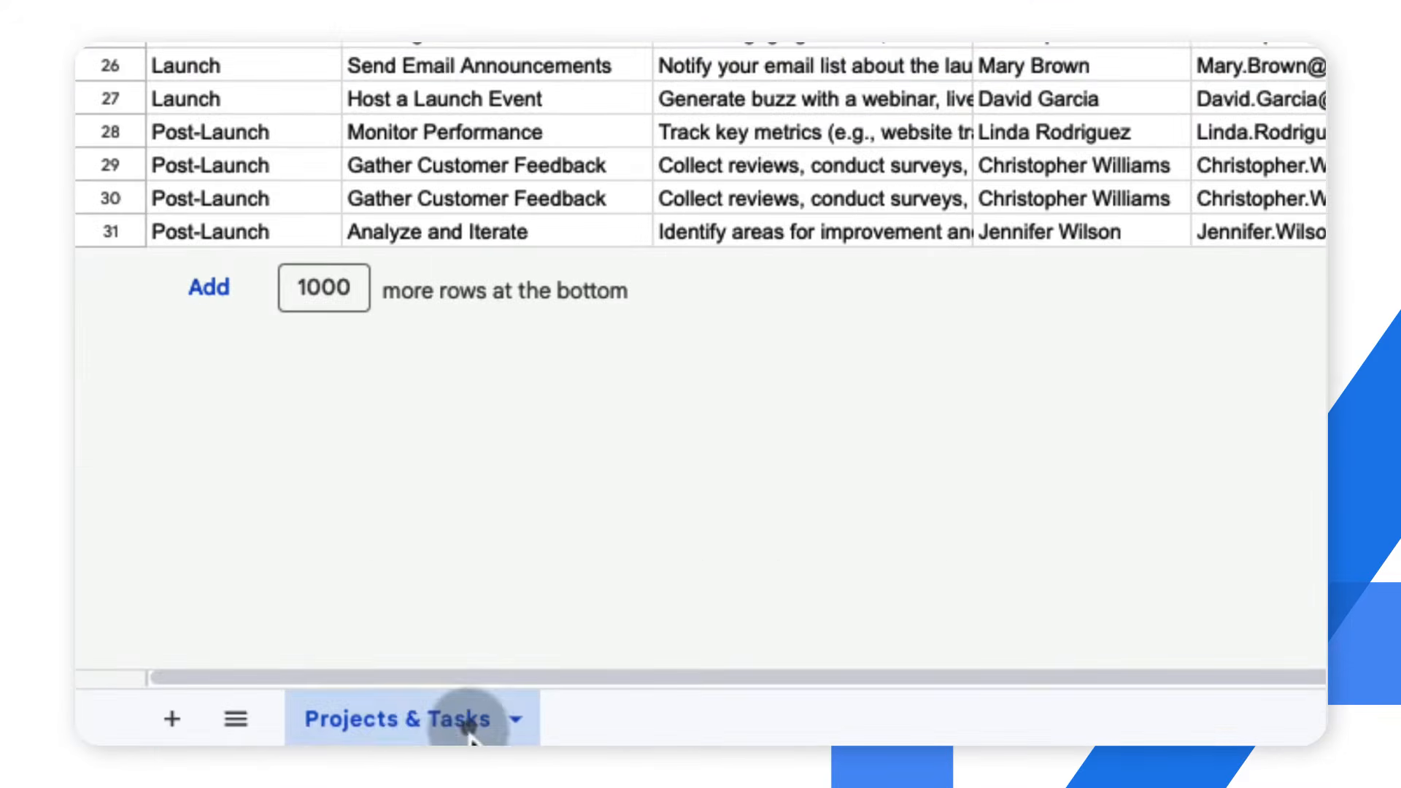
Rename the sheet Projects & Tasks to Project Tasks
double_click(378, 724)
type("Project Tasks")
key("Return")
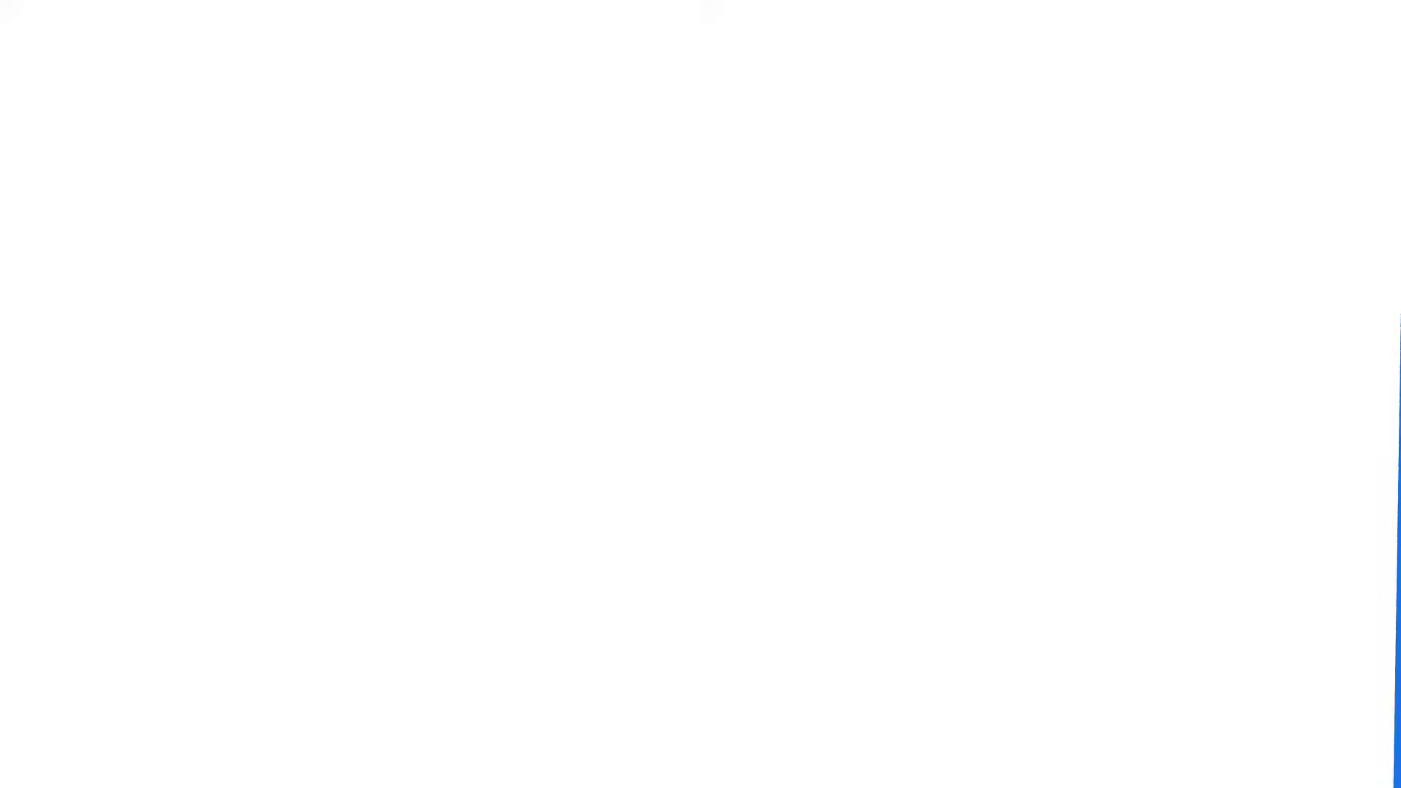
Apply the Date number format to the four date columns in G7:J31
left_click(672, 236)
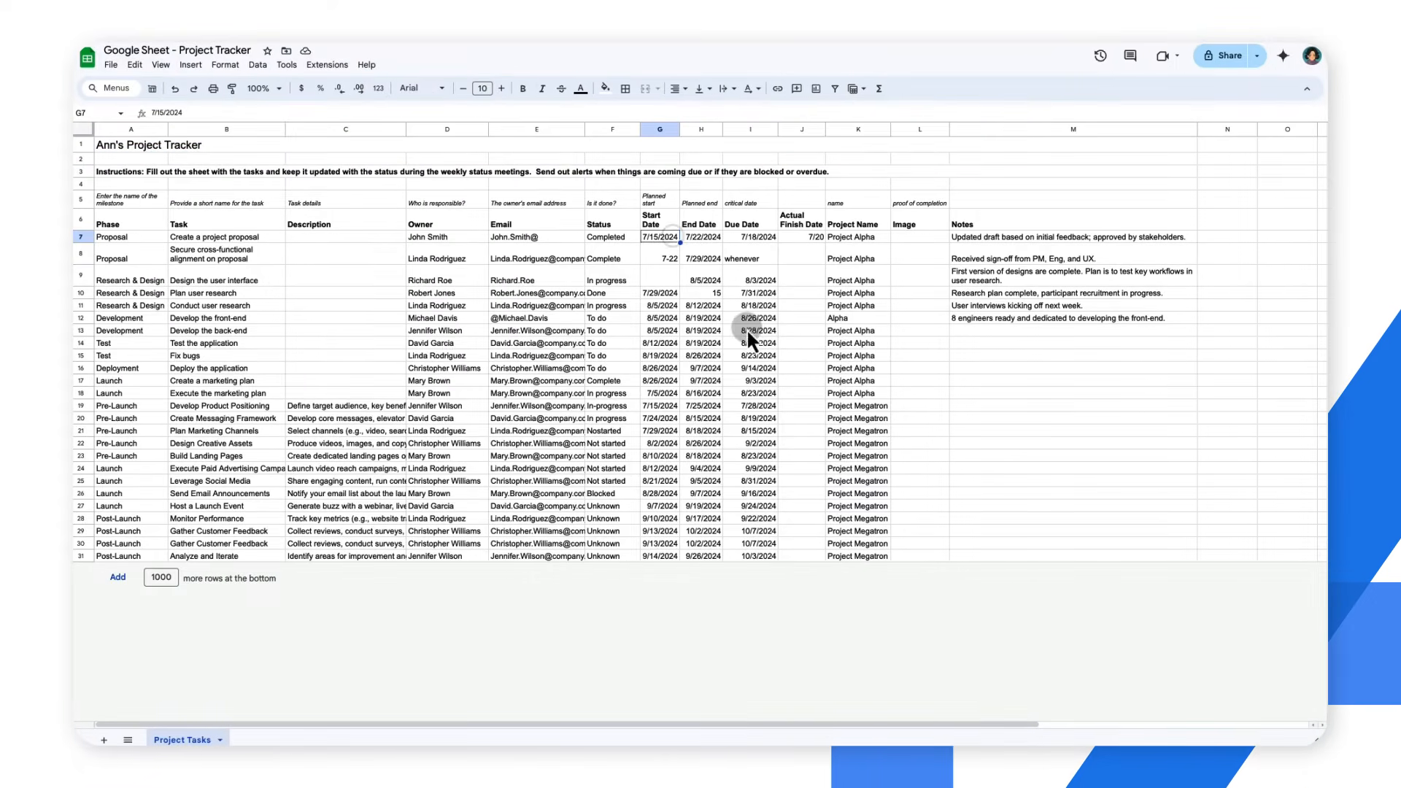
left_click(823, 554, "shift")
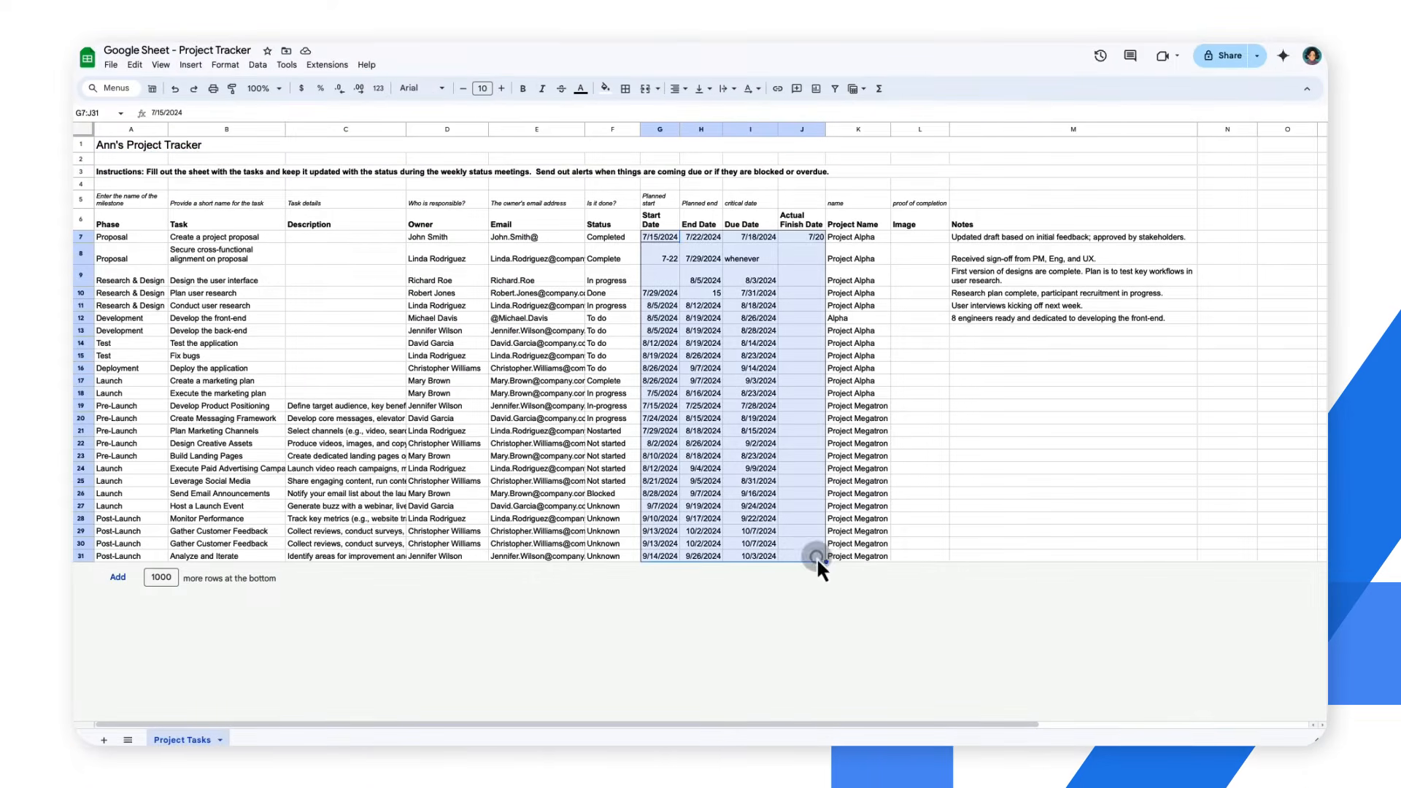
left_click(224, 64)
mouse_move(297, 117)
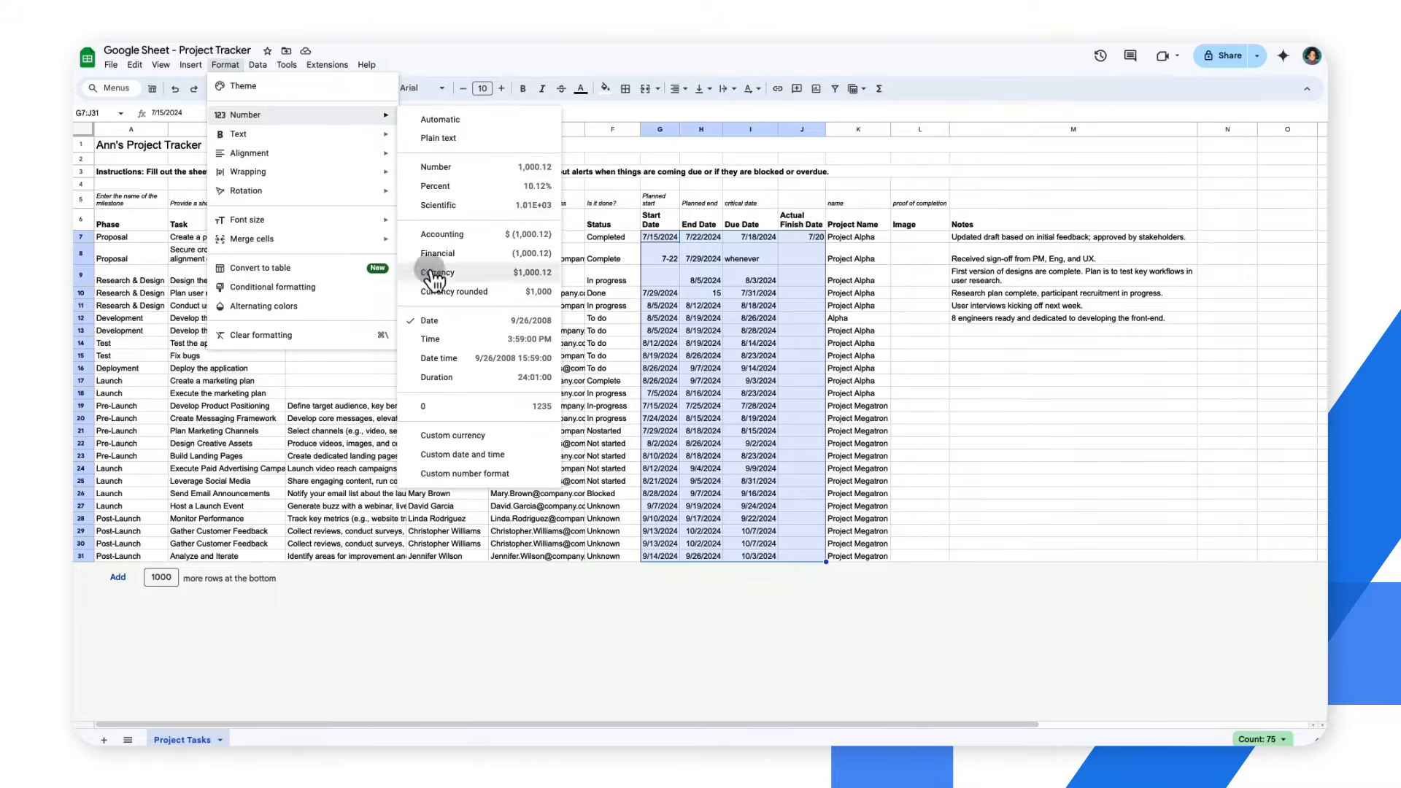
left_click(425, 326)
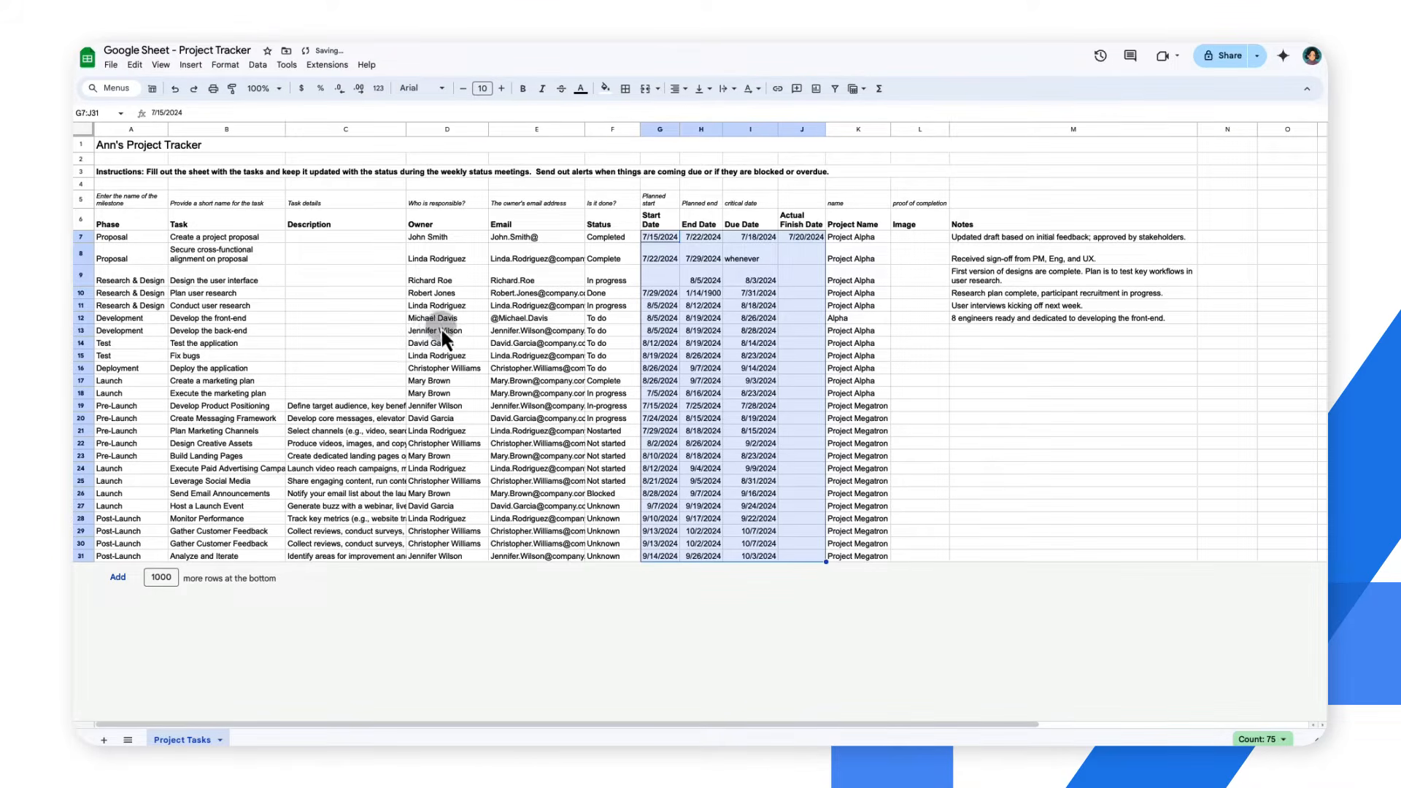
Add a conditional formatting rule to G7:J31 with the custom formula =IsDate(G7)=false and a light blue fill
left_click(238, 77)
left_click(281, 288)
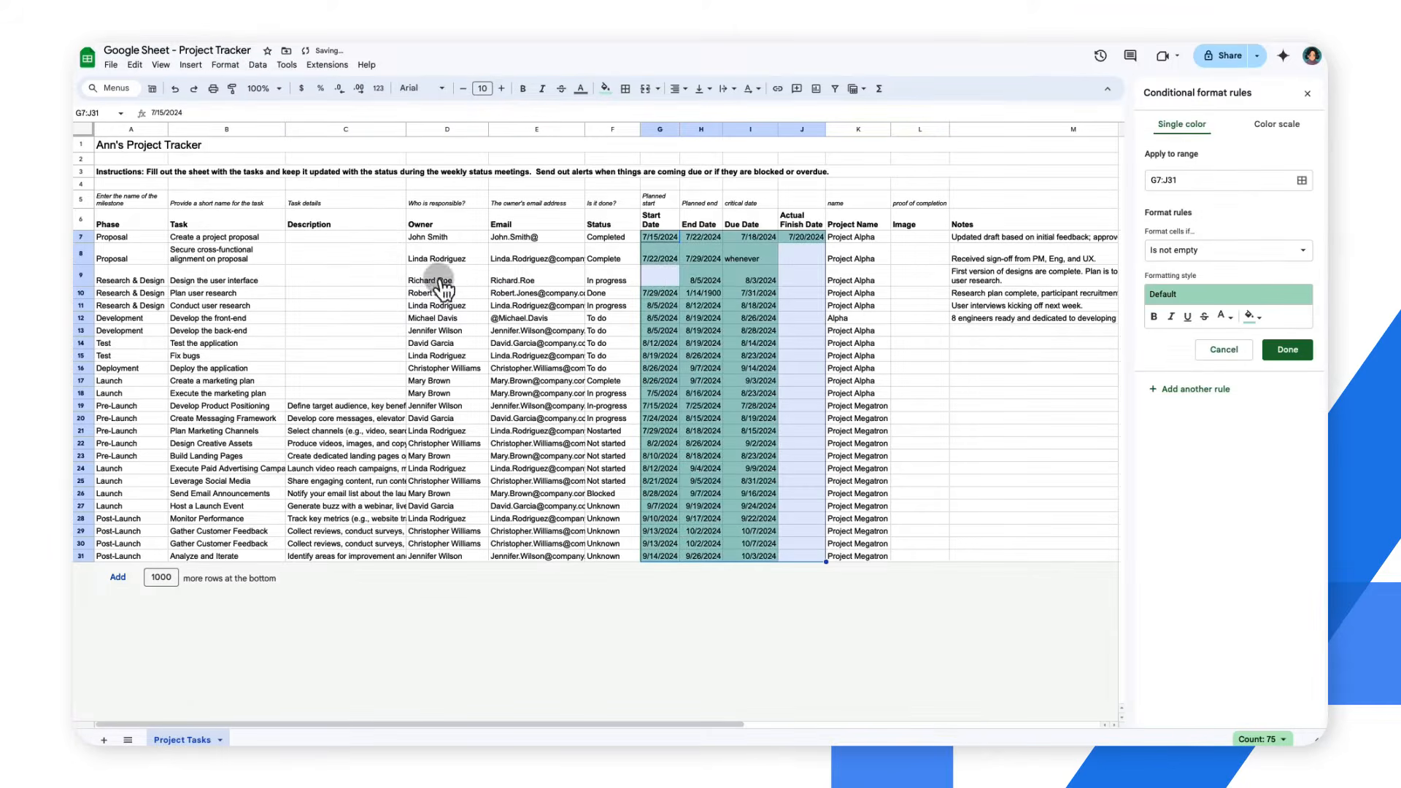
left_click(1197, 251)
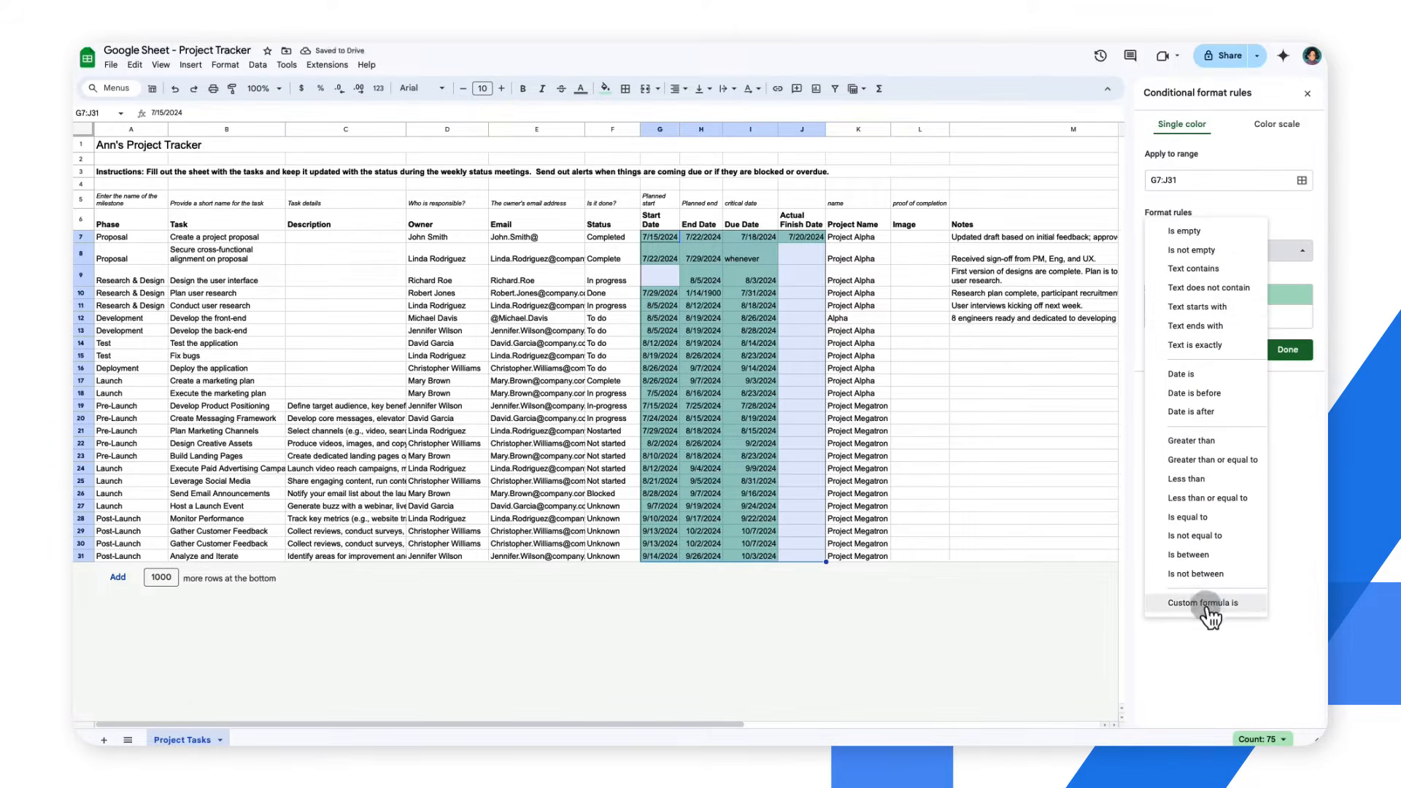
left_click(1203, 603)
left_click(1199, 272)
type("=IsDate(G7)=false")
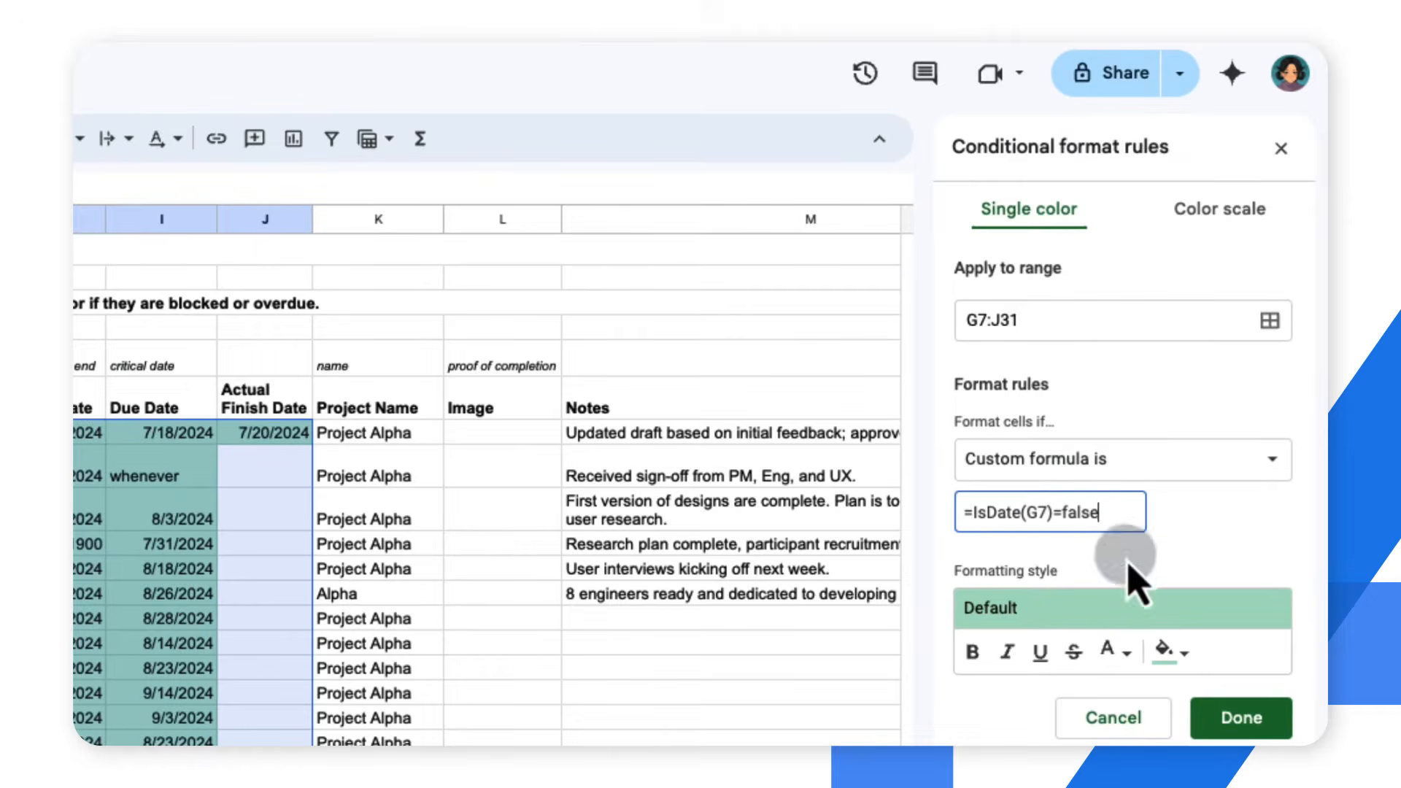
left_click(1165, 649)
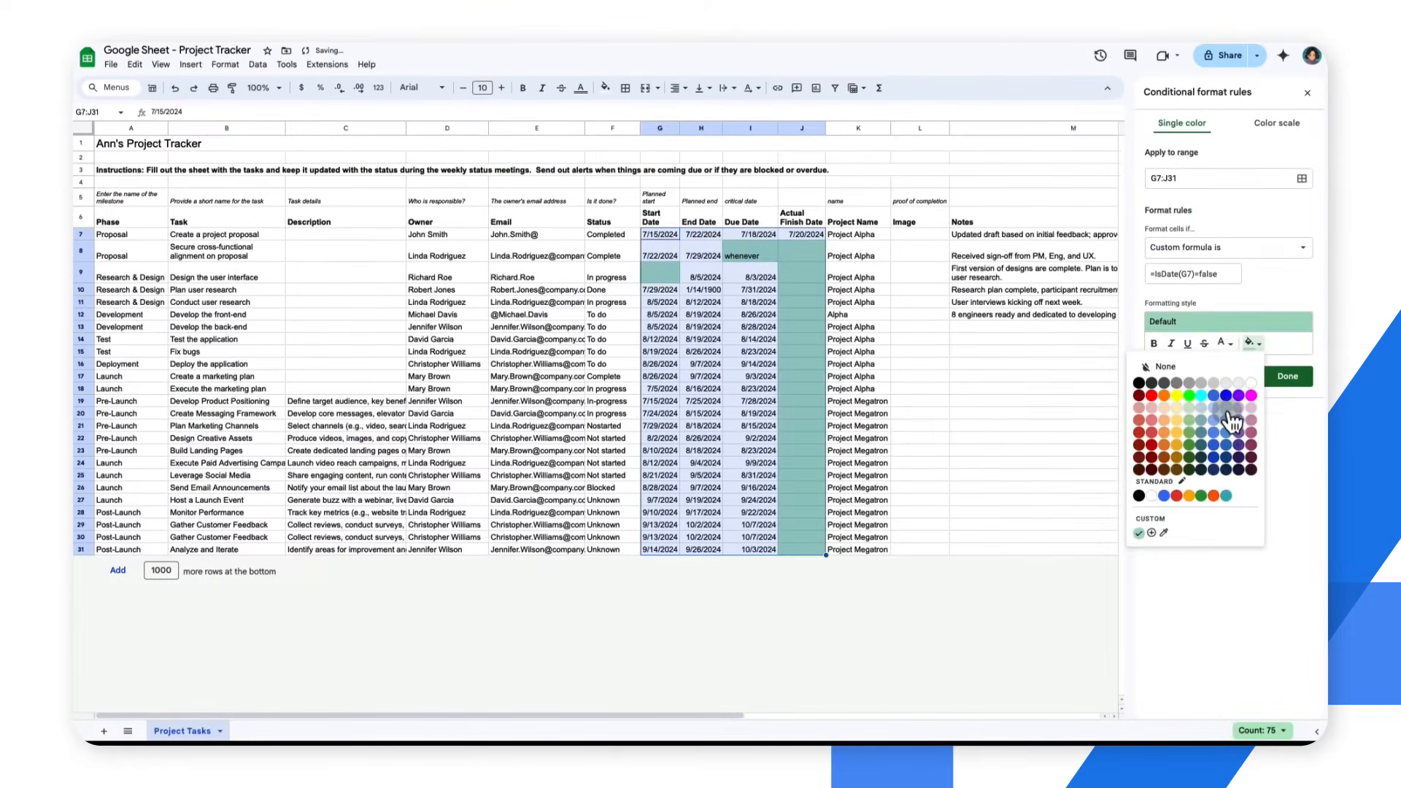
left_click(1232, 422)
left_click(1281, 469)
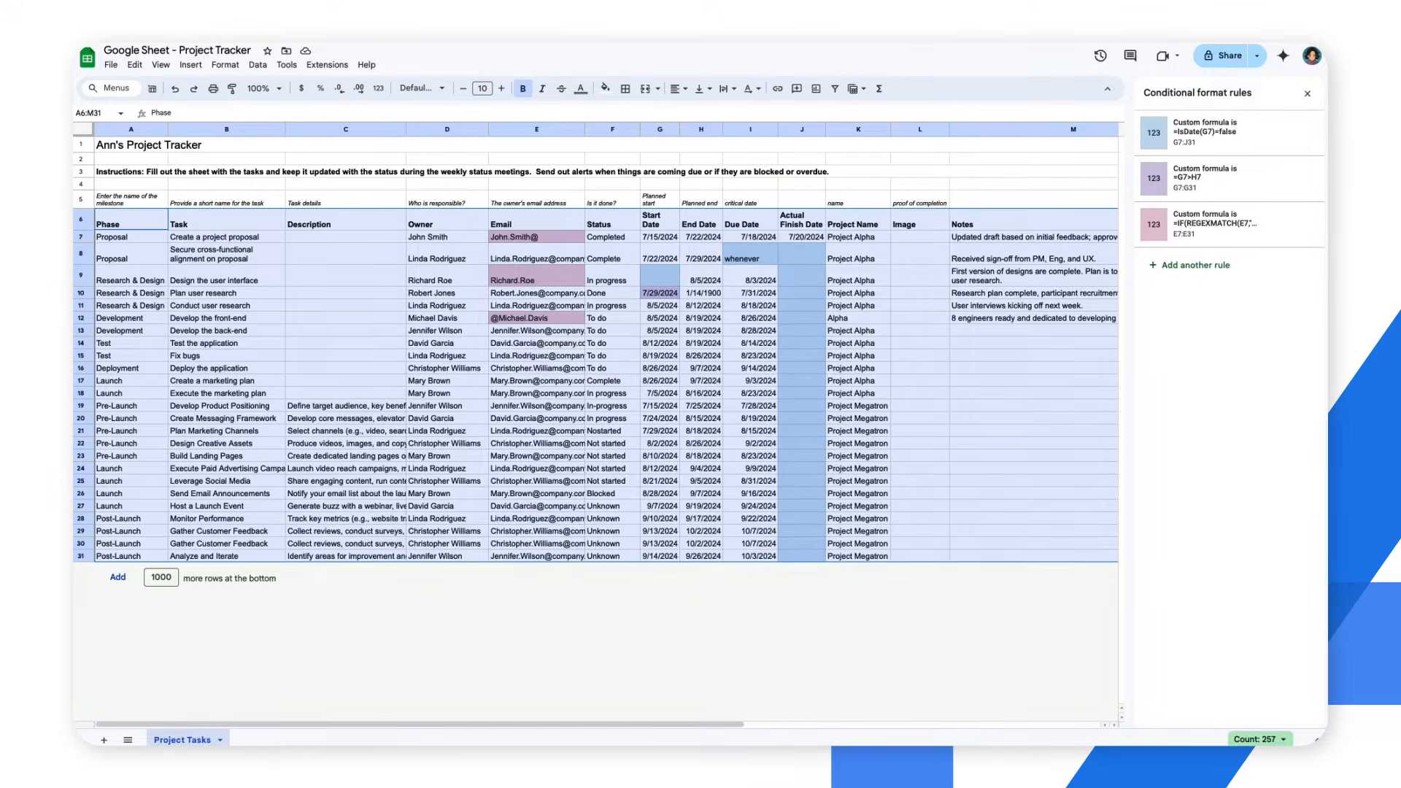
left_click(1306, 93)
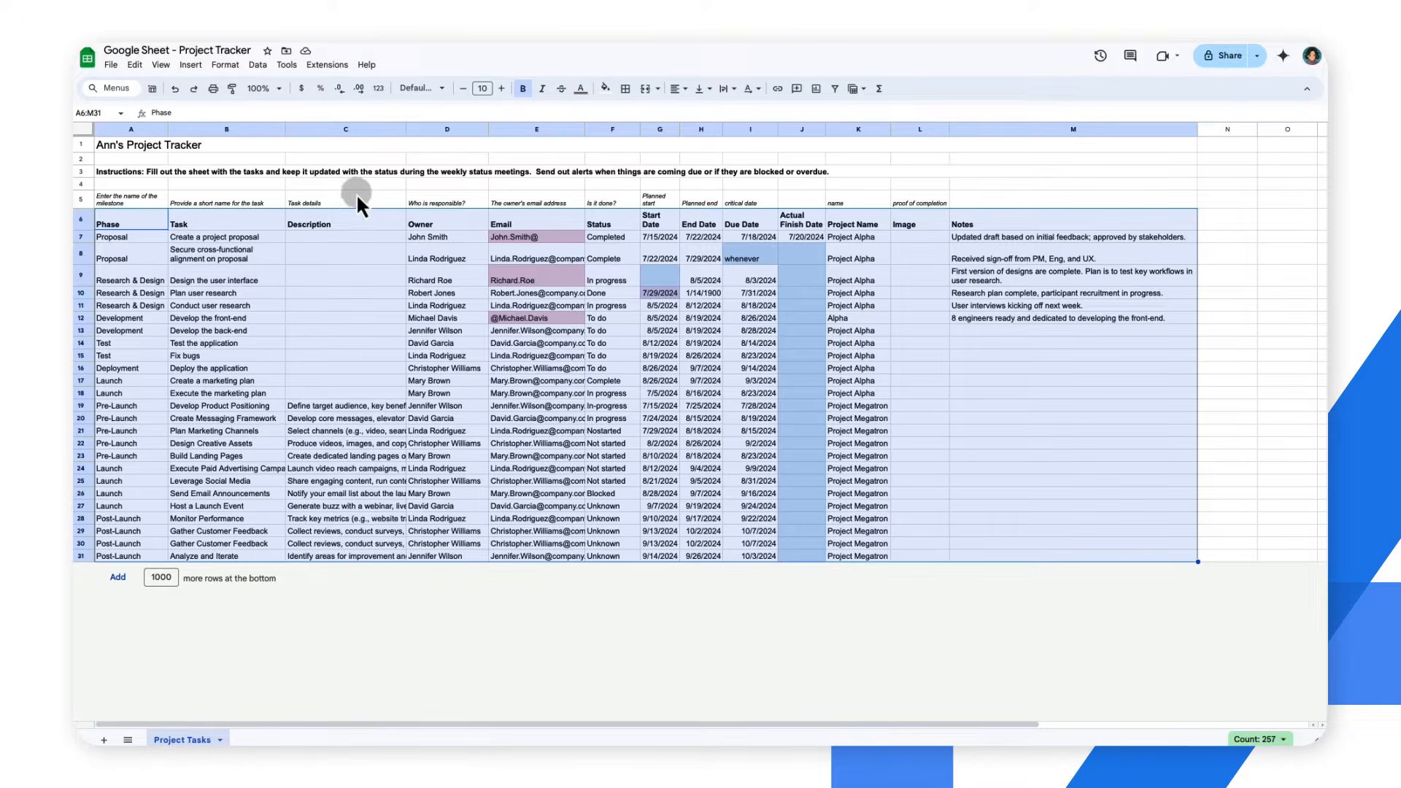
Create a filter on A6:M31 and filter the Email column by the light magenta fill color
left_click(258, 64)
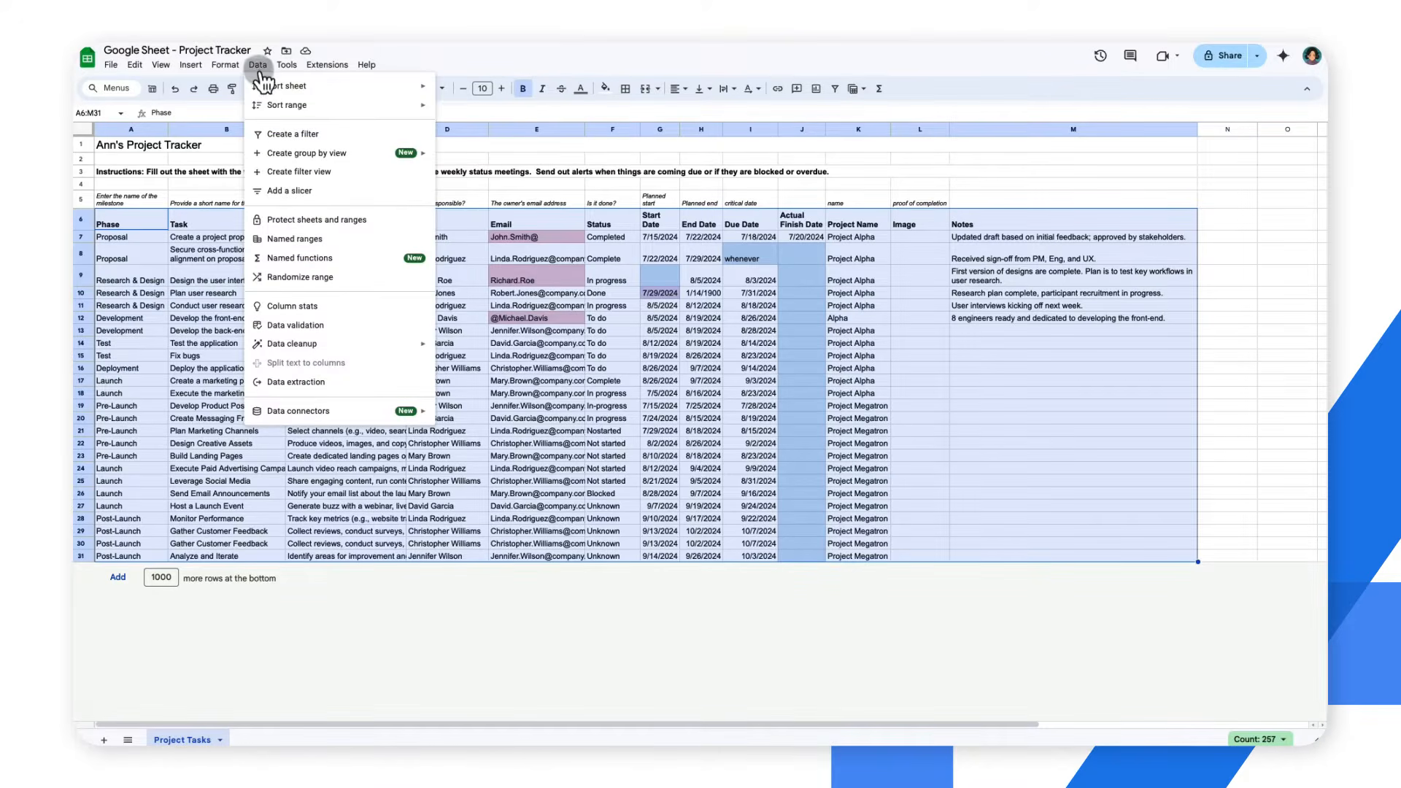
left_click(284, 133)
left_click(578, 234)
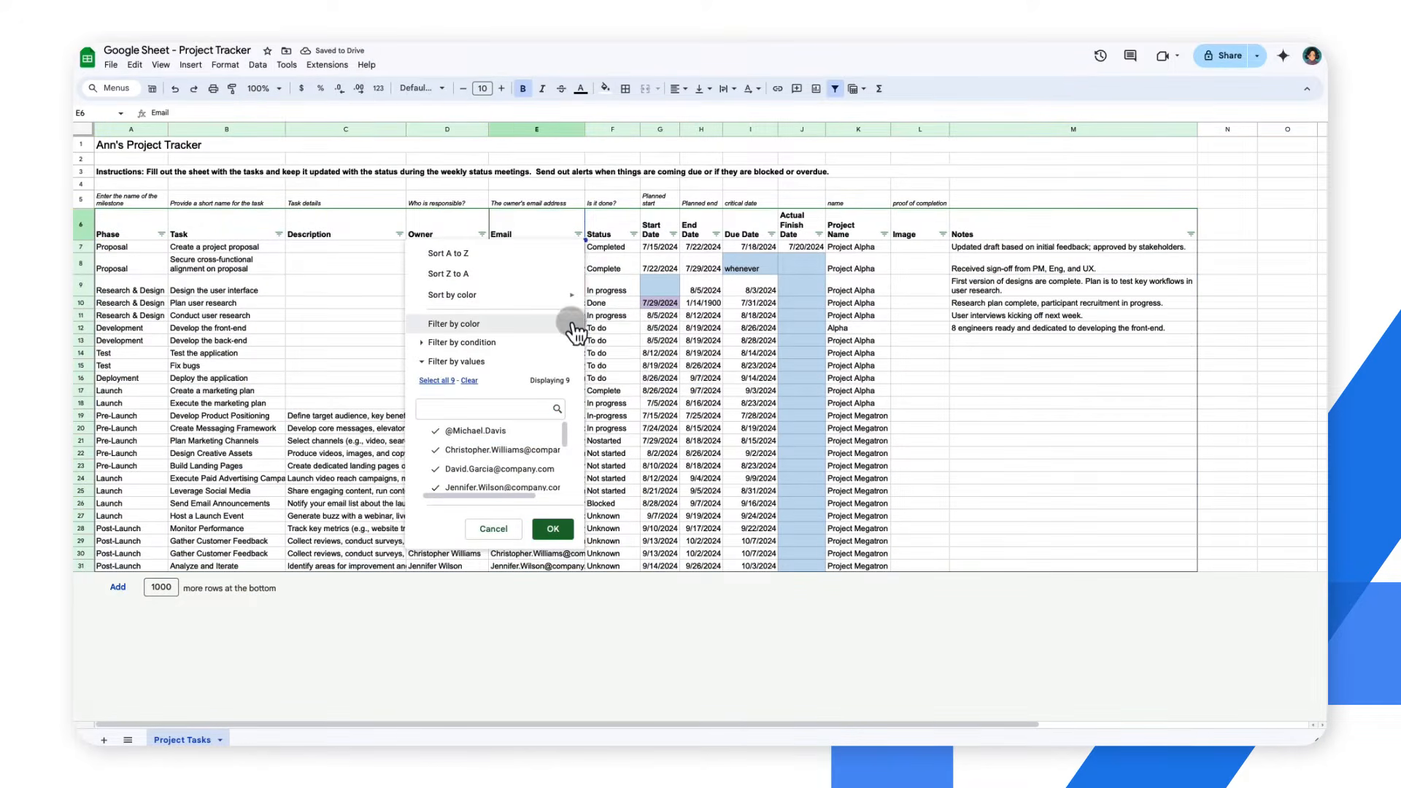
mouse_move(572, 322)
mouse_move(666, 347)
left_click(718, 354)
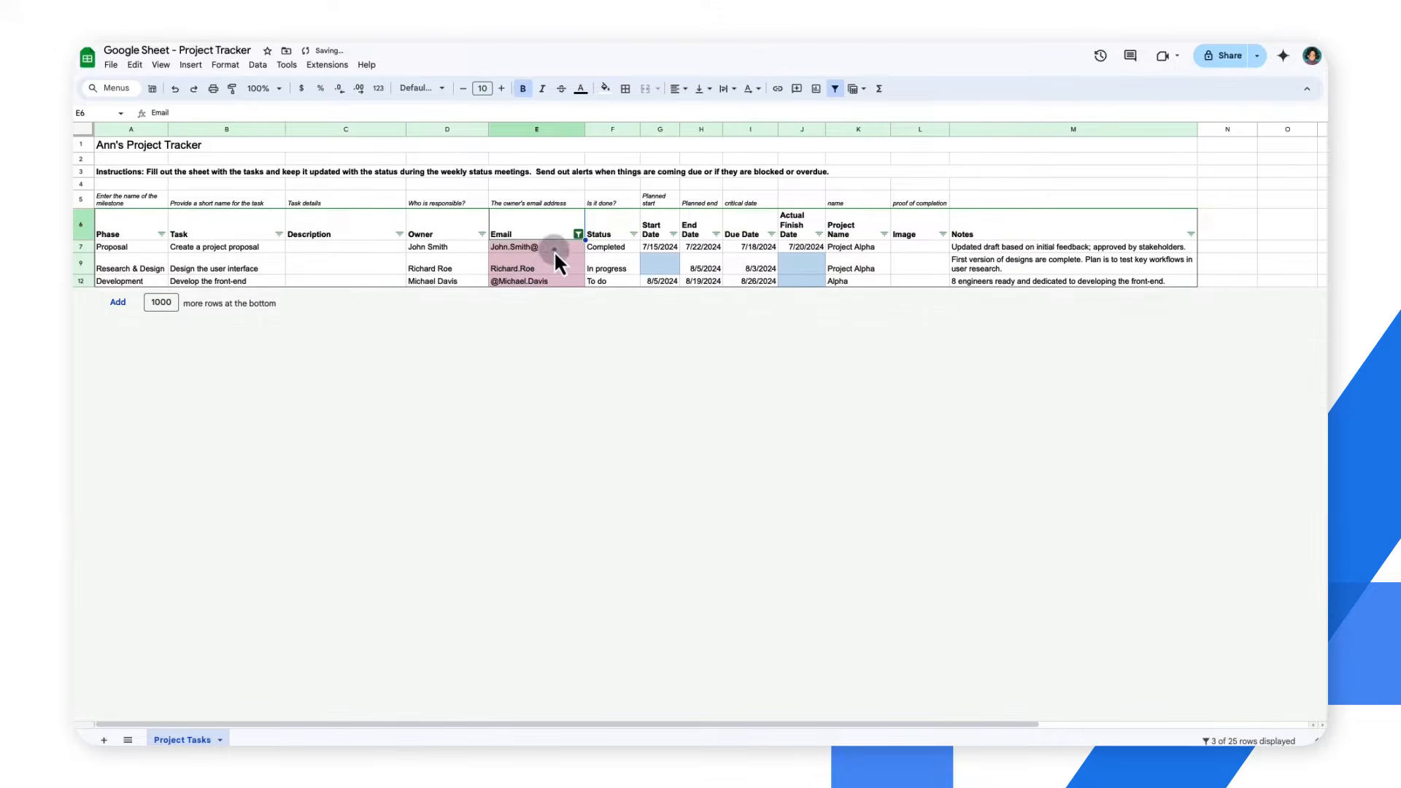
Complete the owners' partial e-mail addresses in the filtered Email cells E7, E9 and E12 with the company.com domain
double_click(536, 269)
type("@company.com")
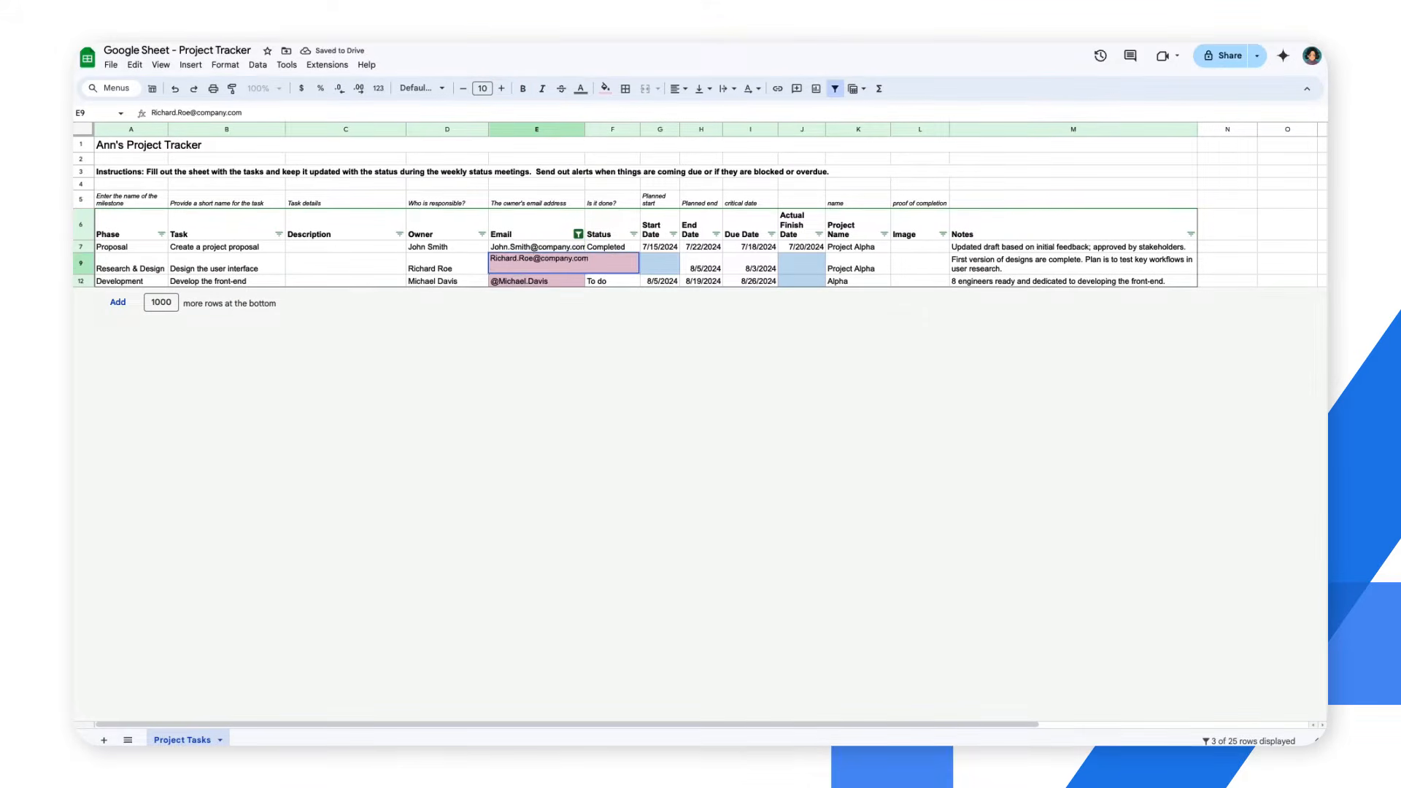
key("Return")
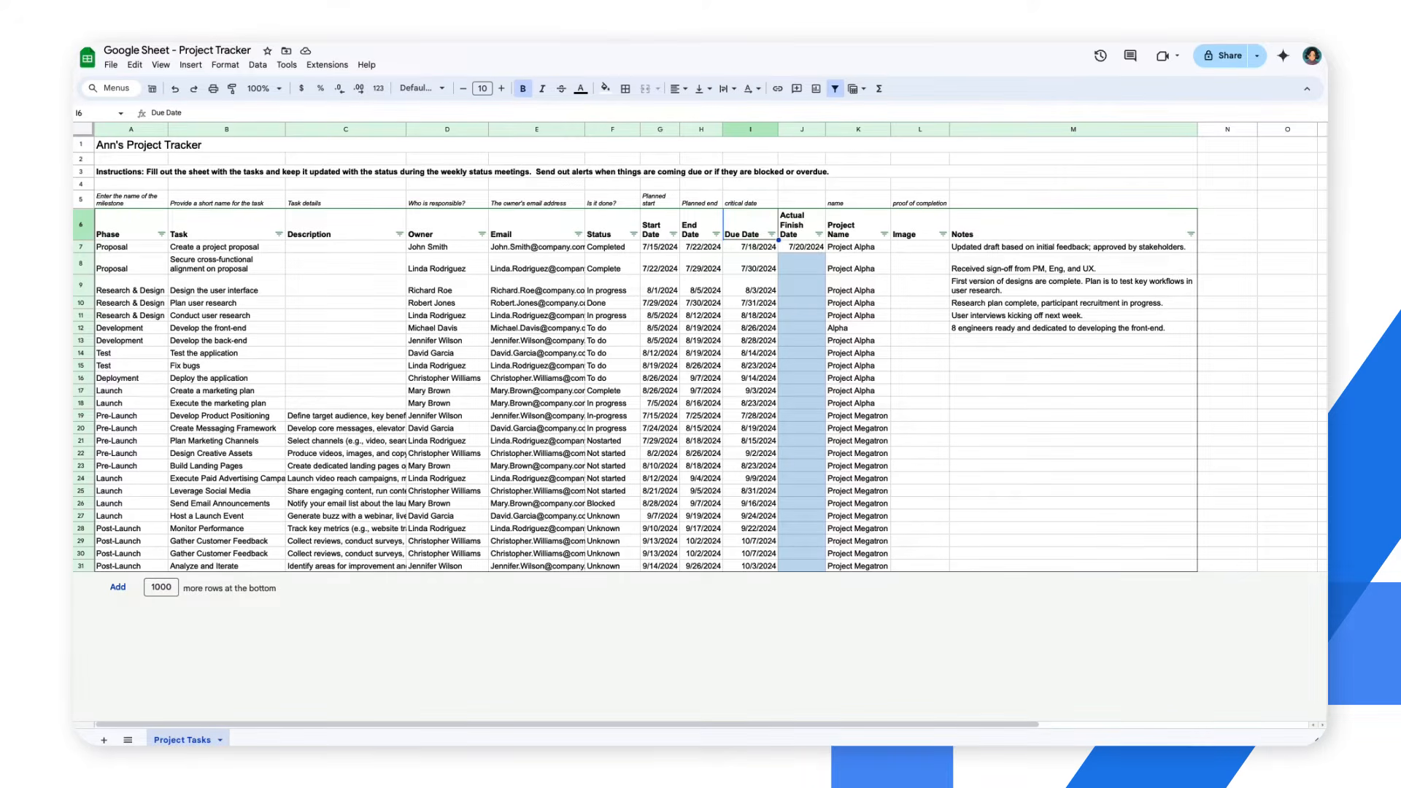
Apply the preset Project status dropdown to the Status cells F7:F31, keeping its default items
left_click_drag(623, 246, 606, 569)
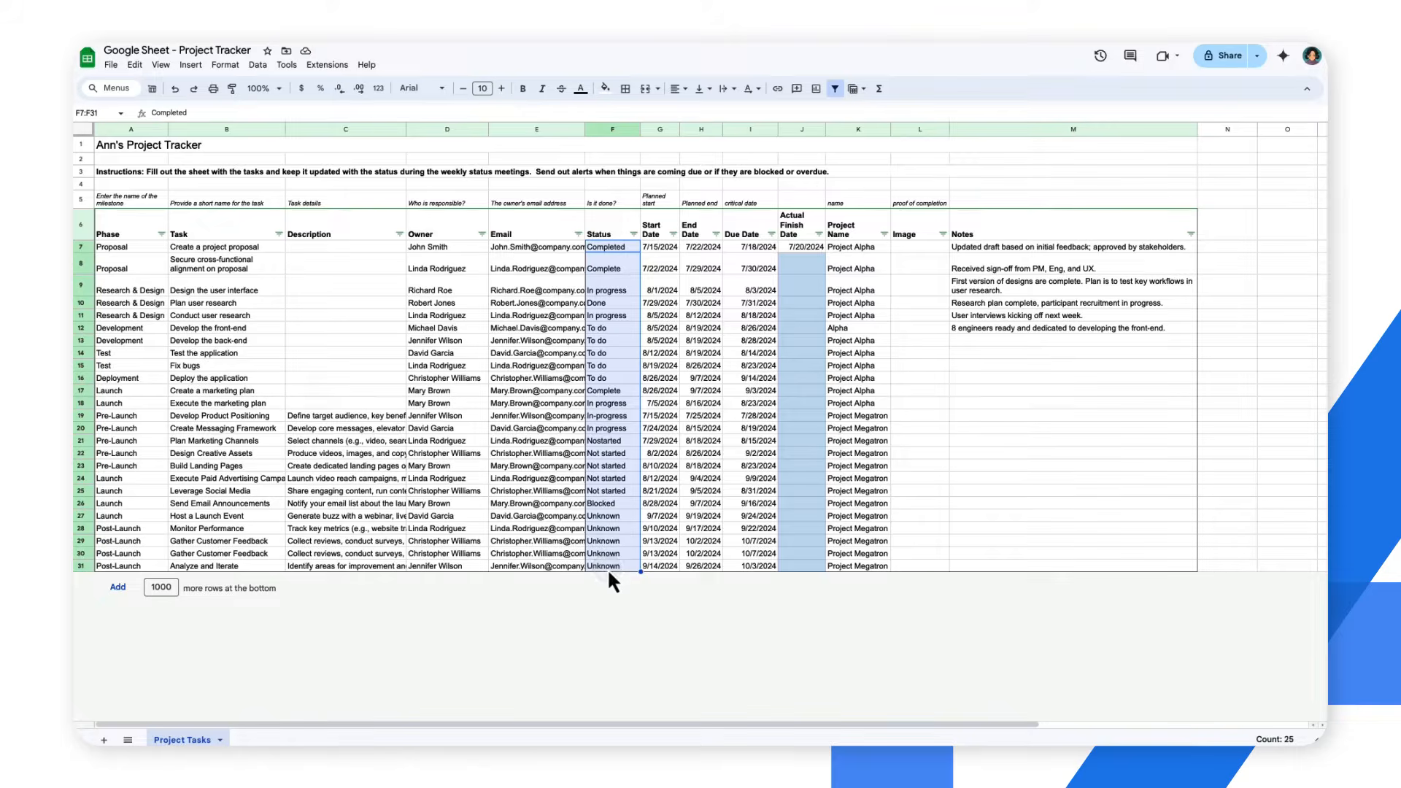
type("@dropdowns")
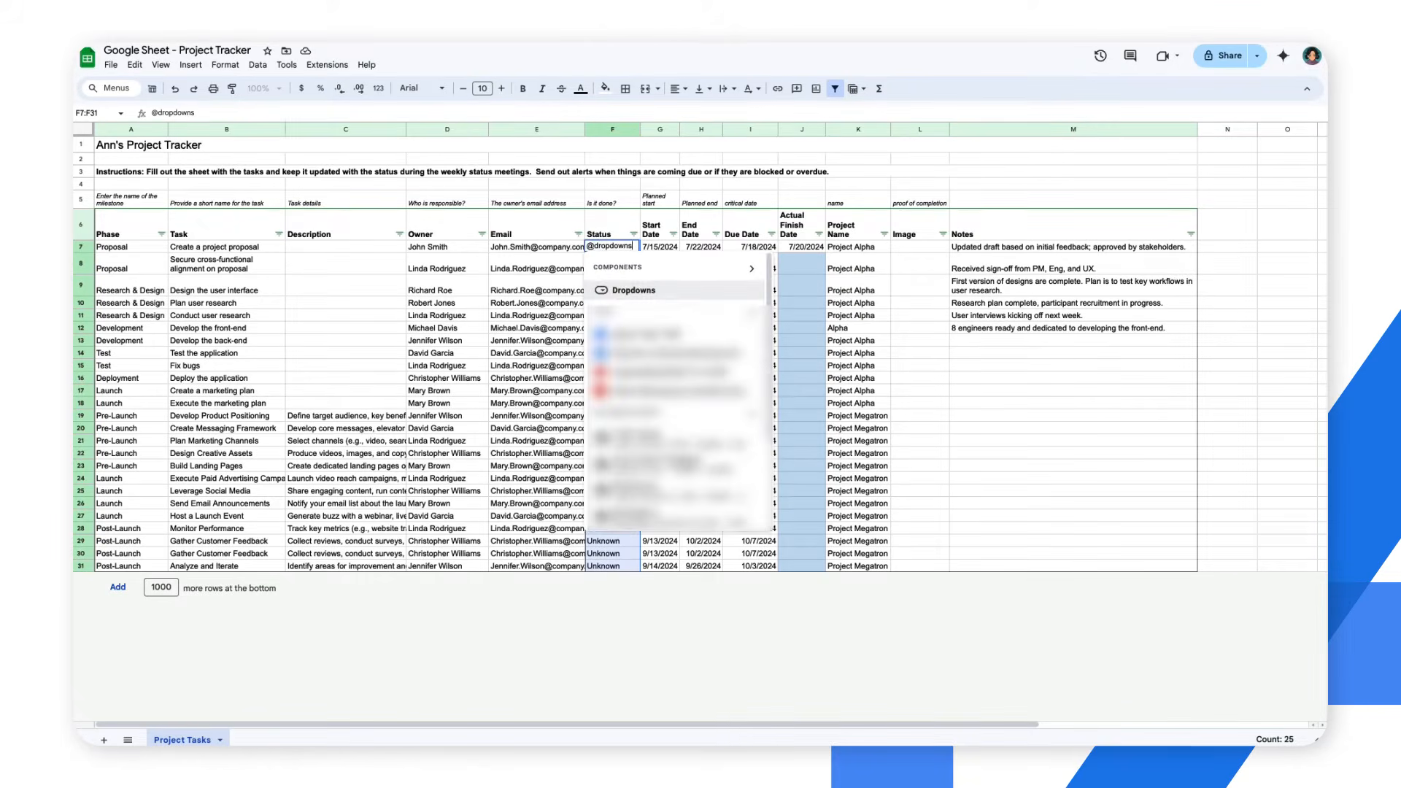
left_click(736, 291)
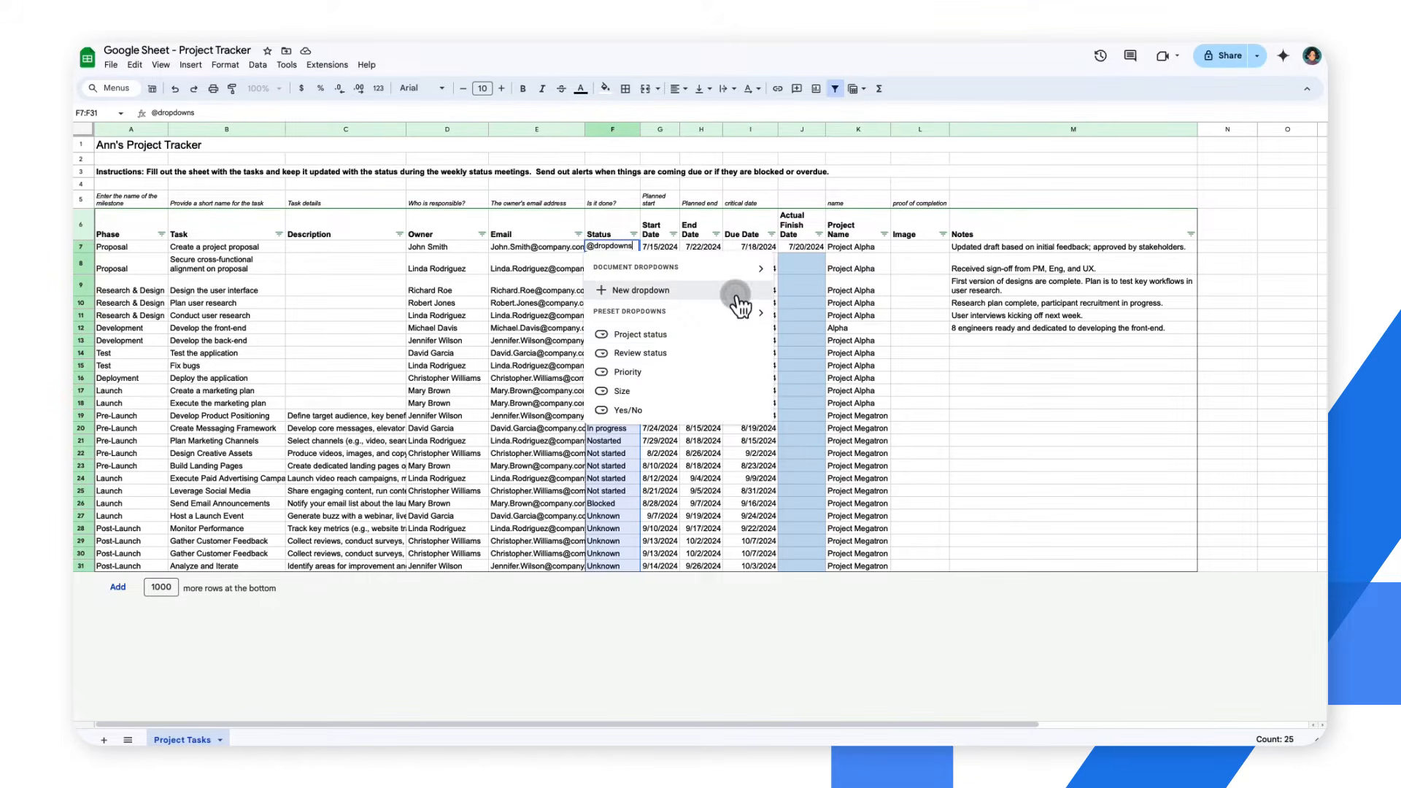
mouse_move(760, 337)
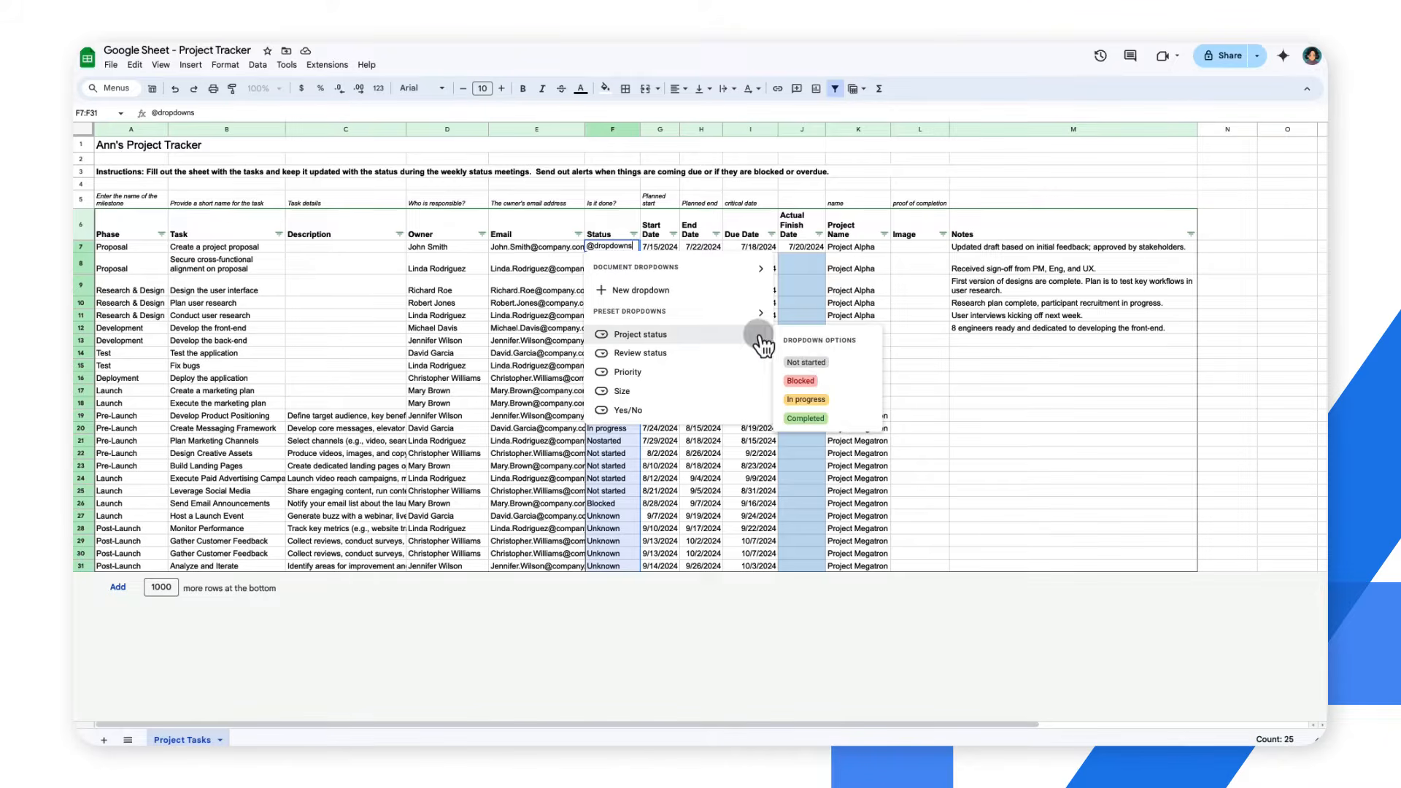
left_click(760, 339)
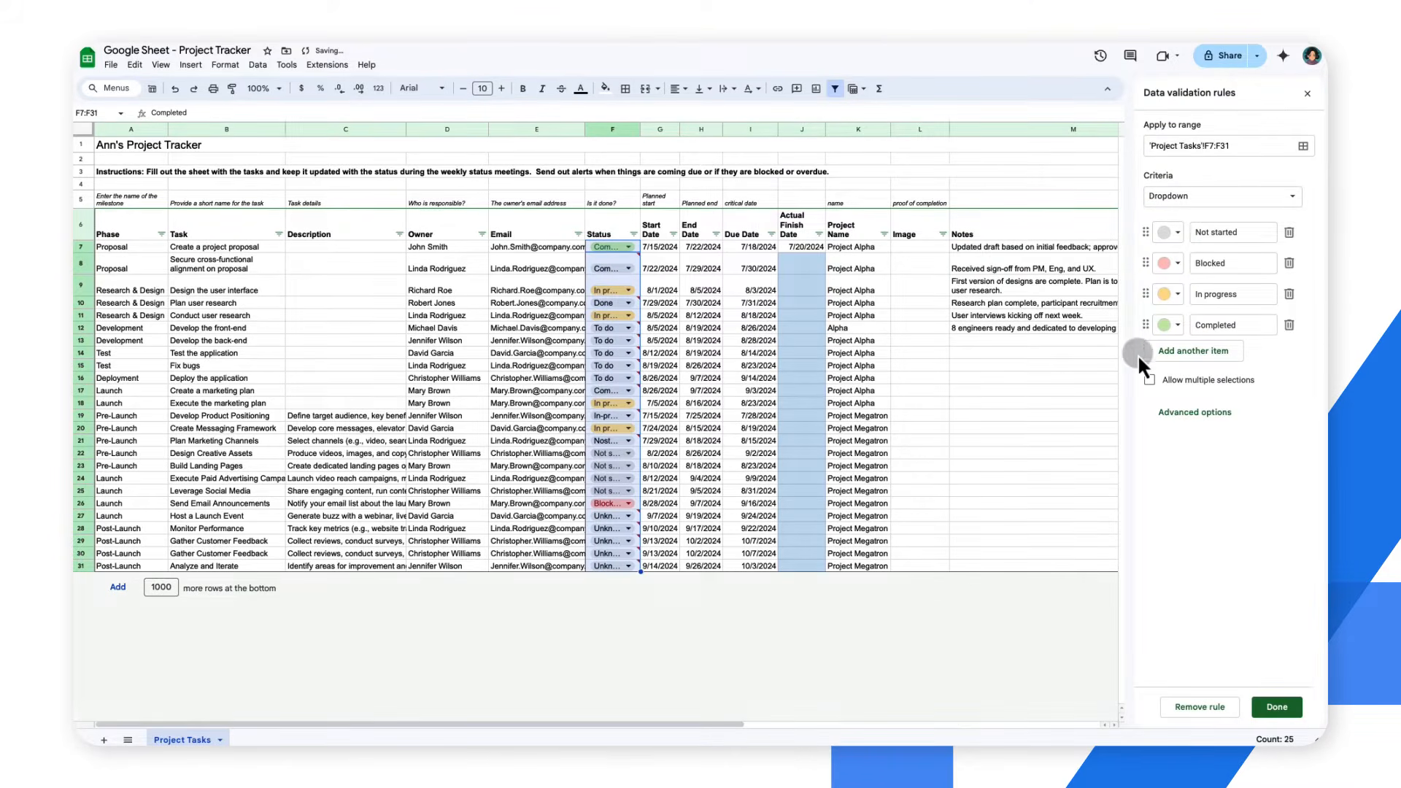
left_click(1276, 707)
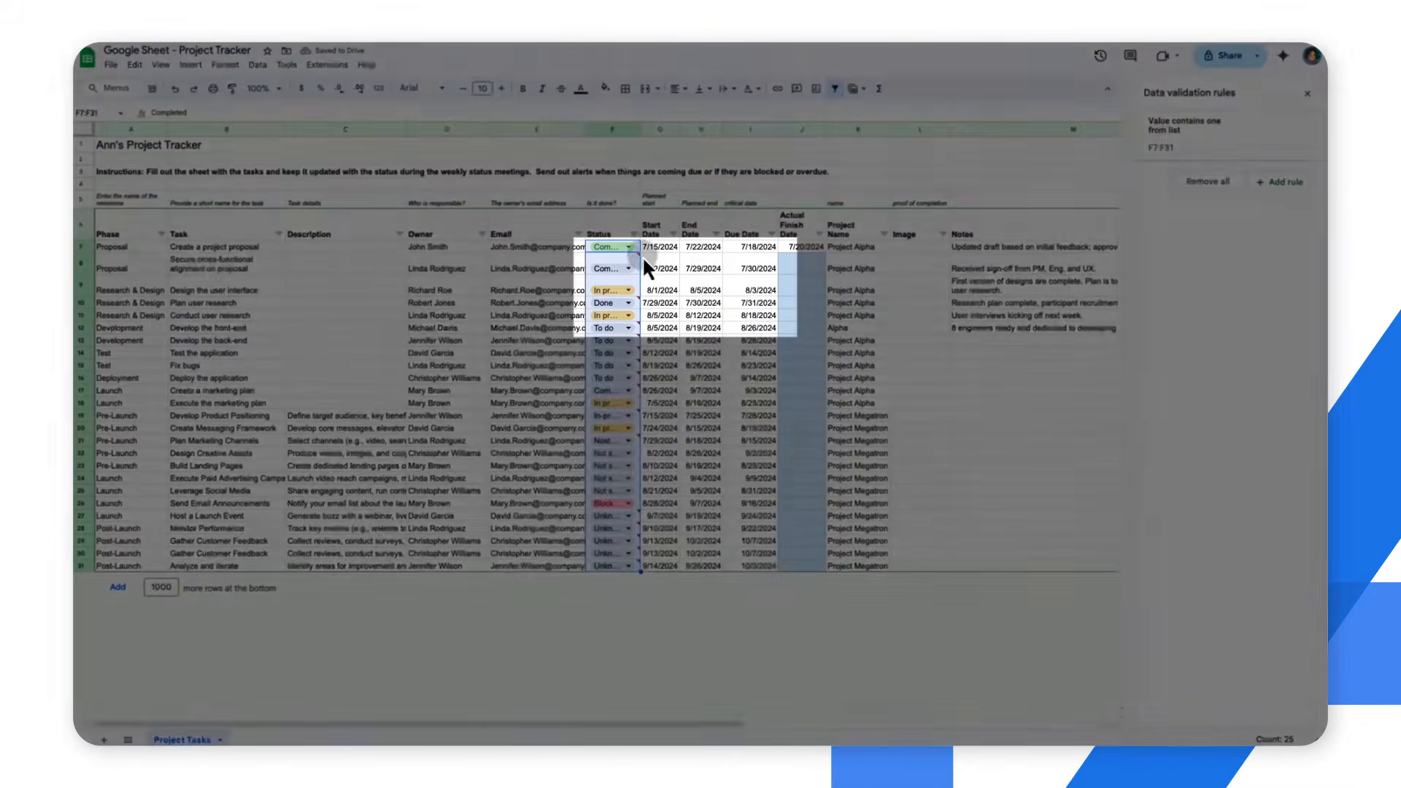
mouse_move(640, 257)
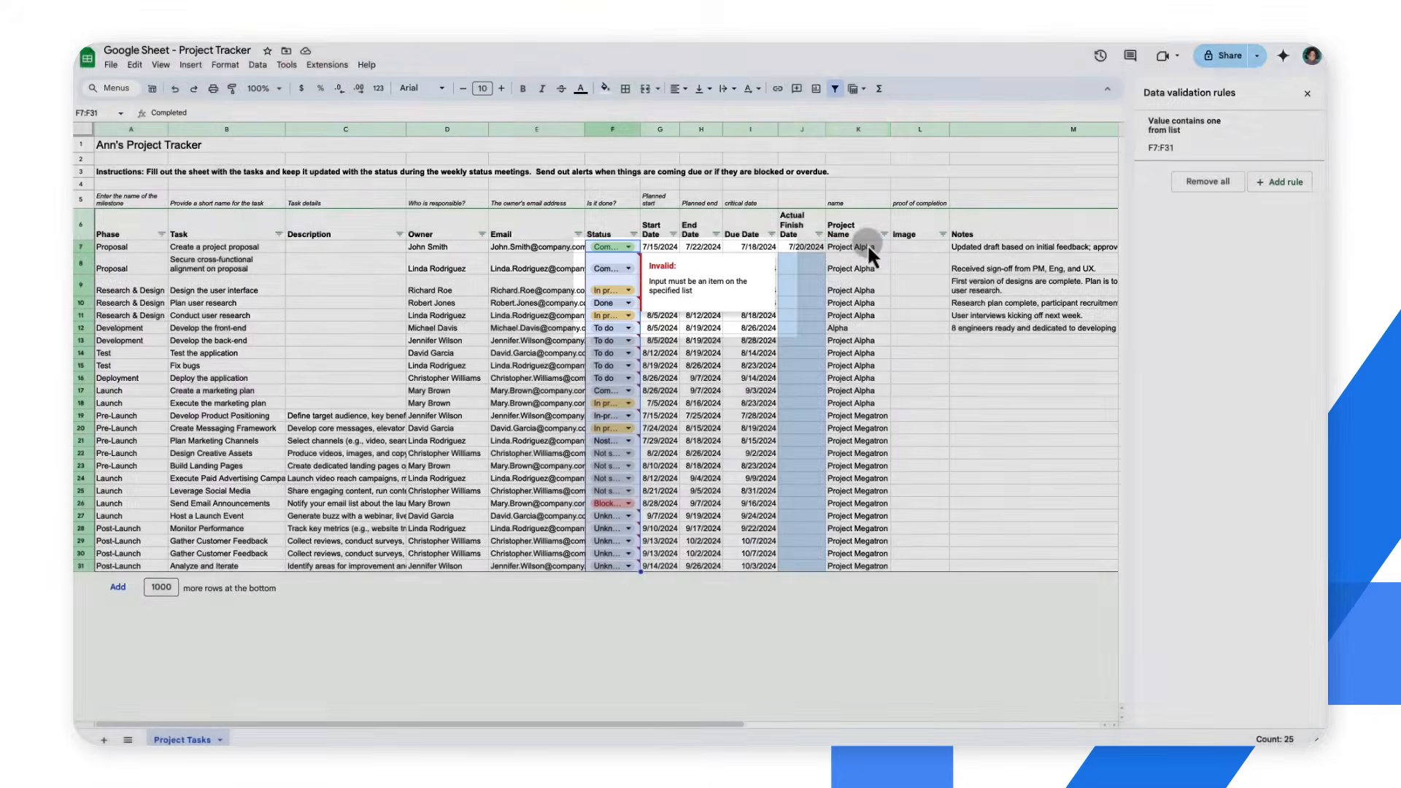
Add a data validation rule to the Project Name cells K7:K31
left_click(866, 246)
left_click(875, 566, "shift")
left_click(1285, 181)
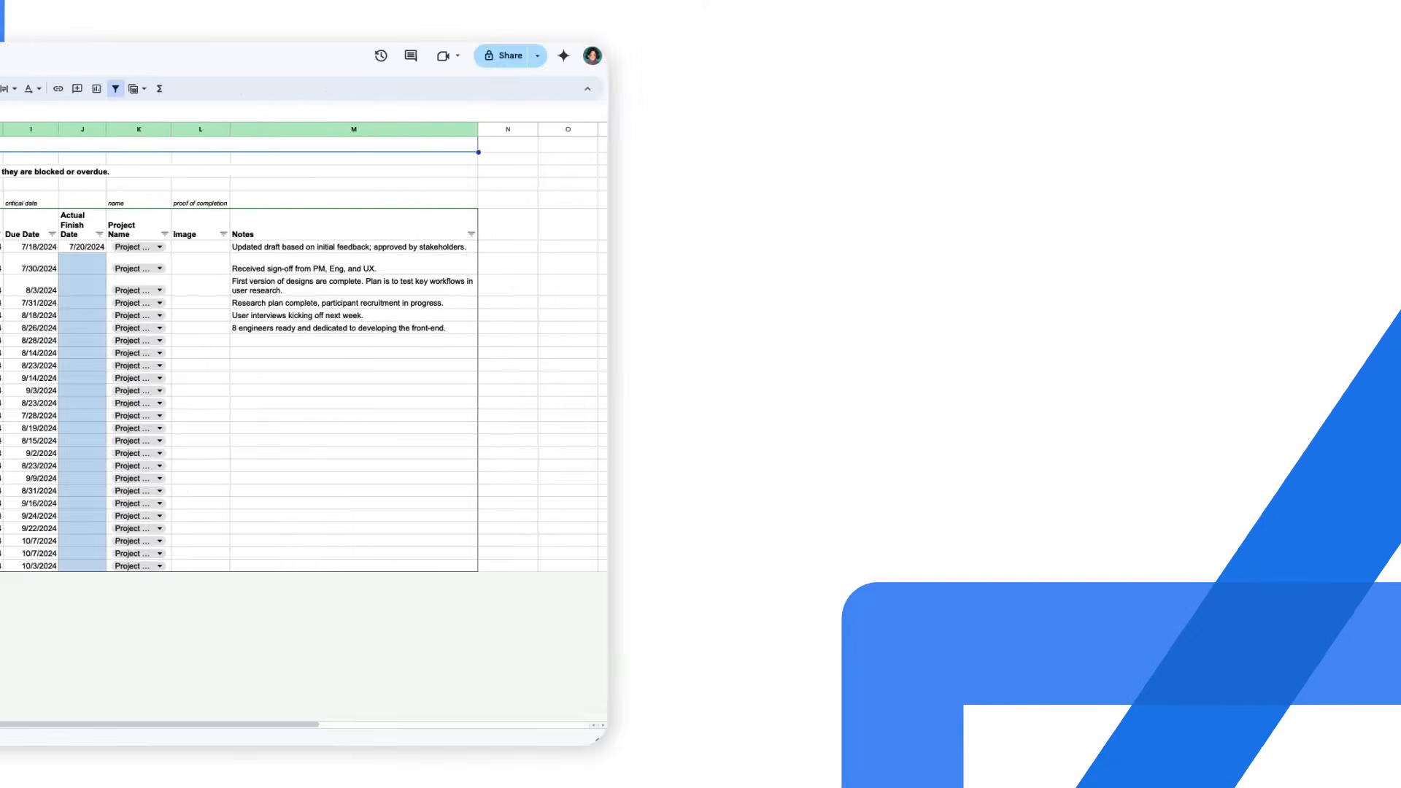
Remove duplicate rows from A6:M31, treating the first row as a header and analyzing all columns
left_click(130, 230)
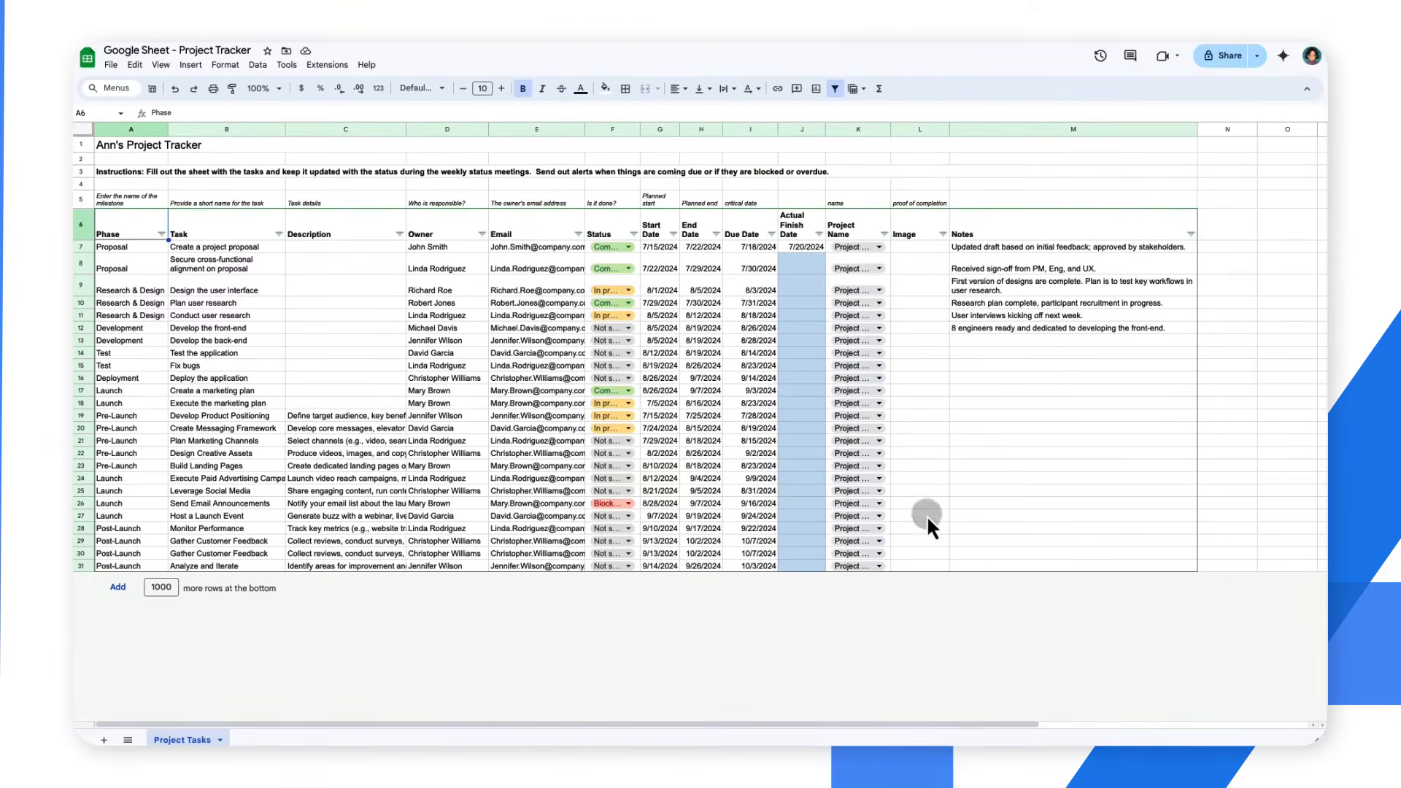
left_click(1015, 564, "shift")
left_click(258, 64)
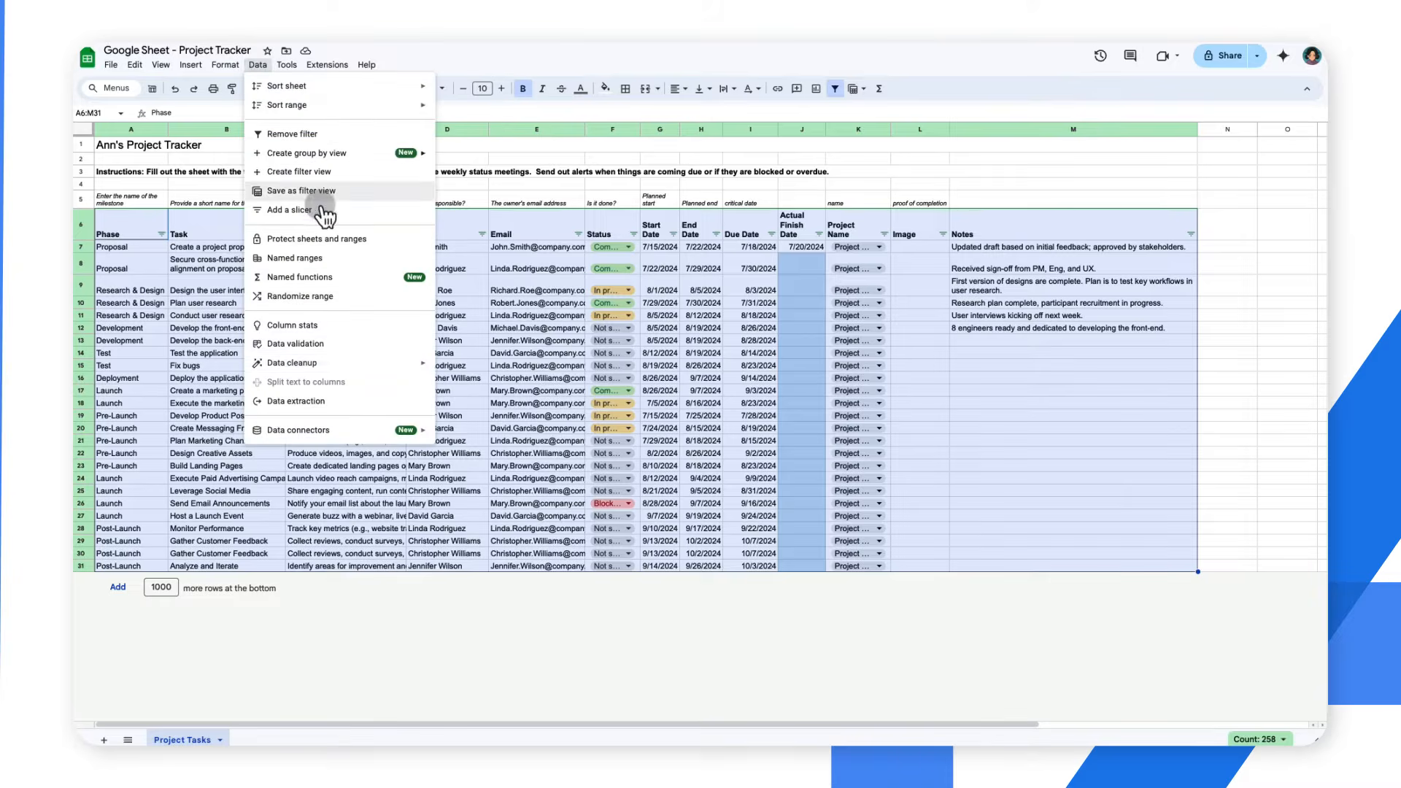
mouse_move(427, 363)
left_click(540, 390)
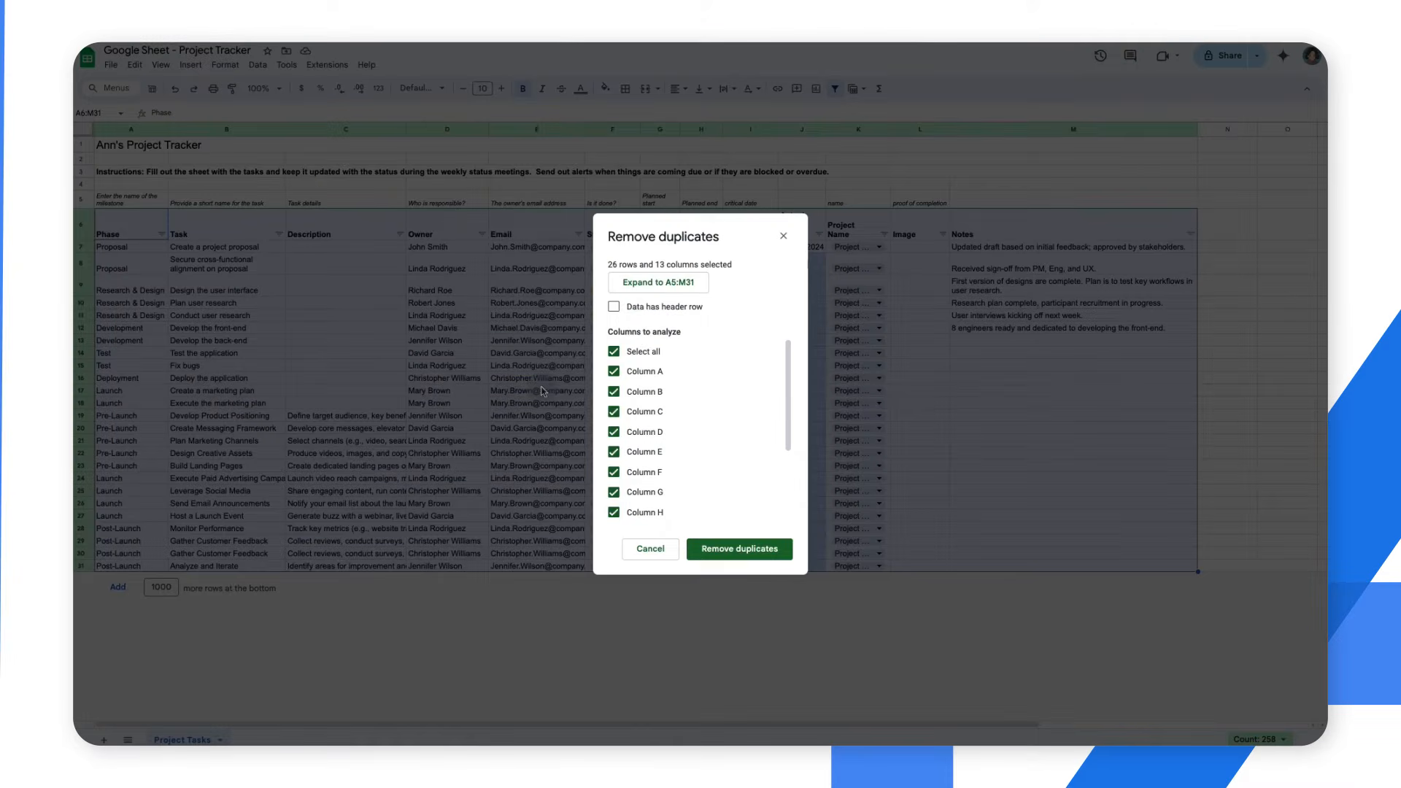
left_click(642, 308)
left_click(752, 553)
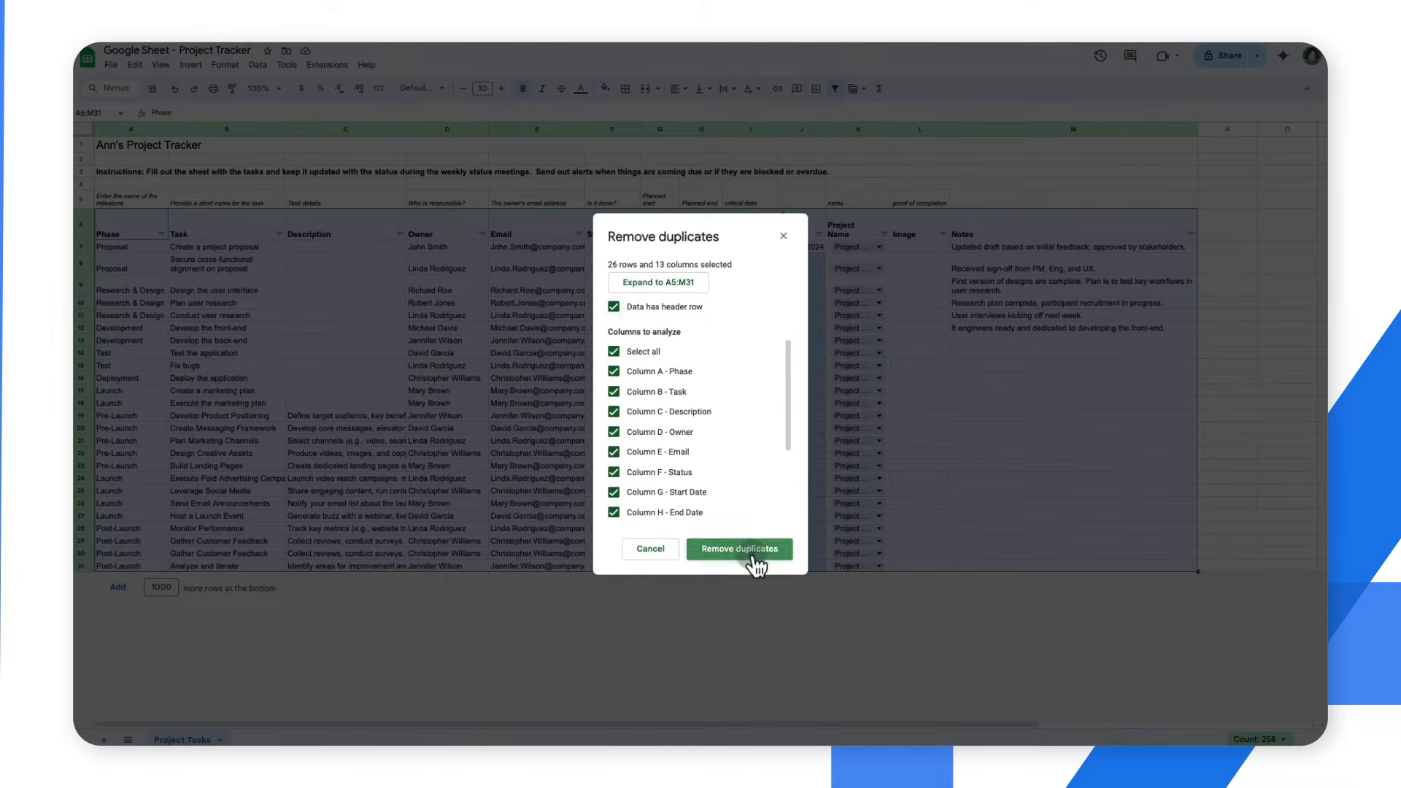
left_click(835, 431)
Insert an empty column before the Task column
left_click(219, 232)
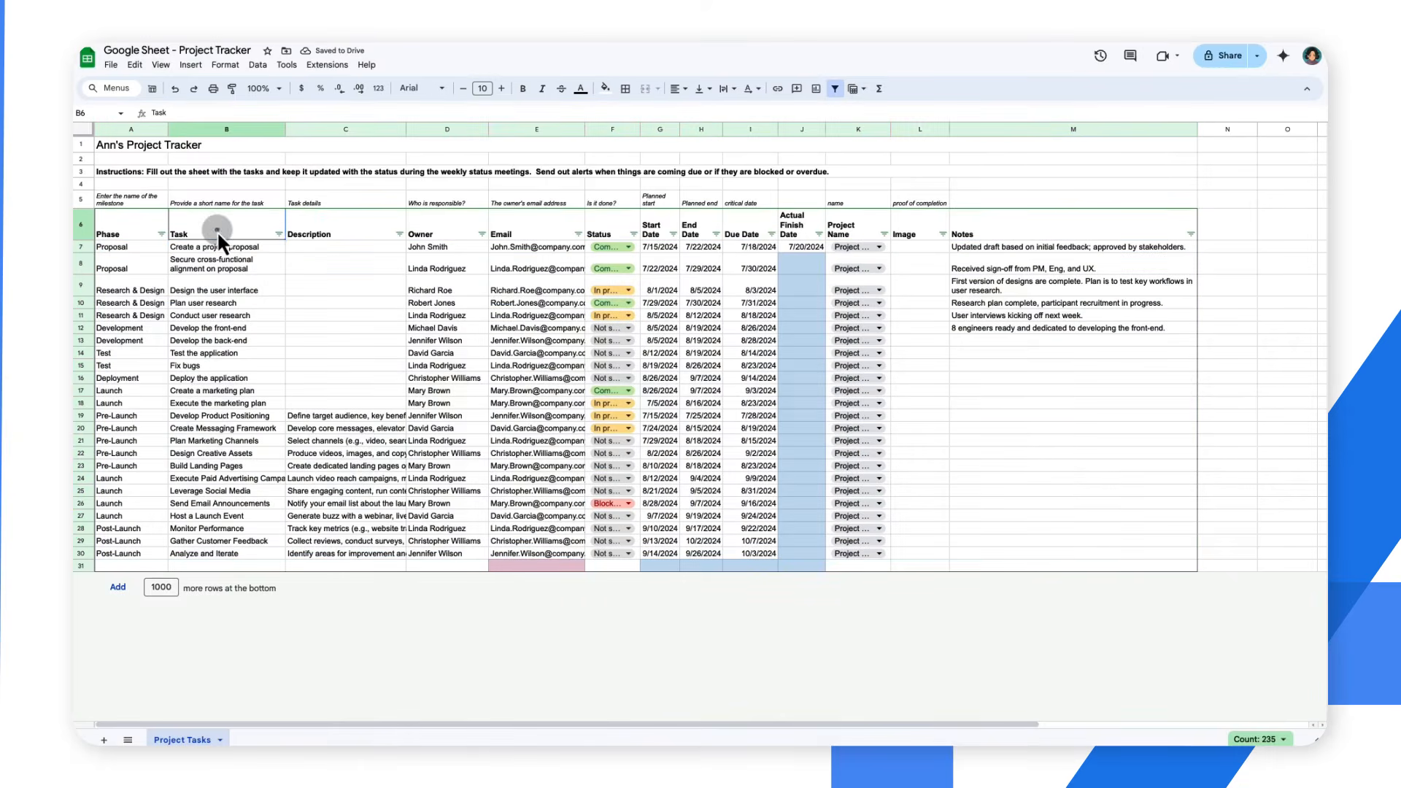
left_click(190, 65)
mouse_move(218, 121)
left_click(436, 131)
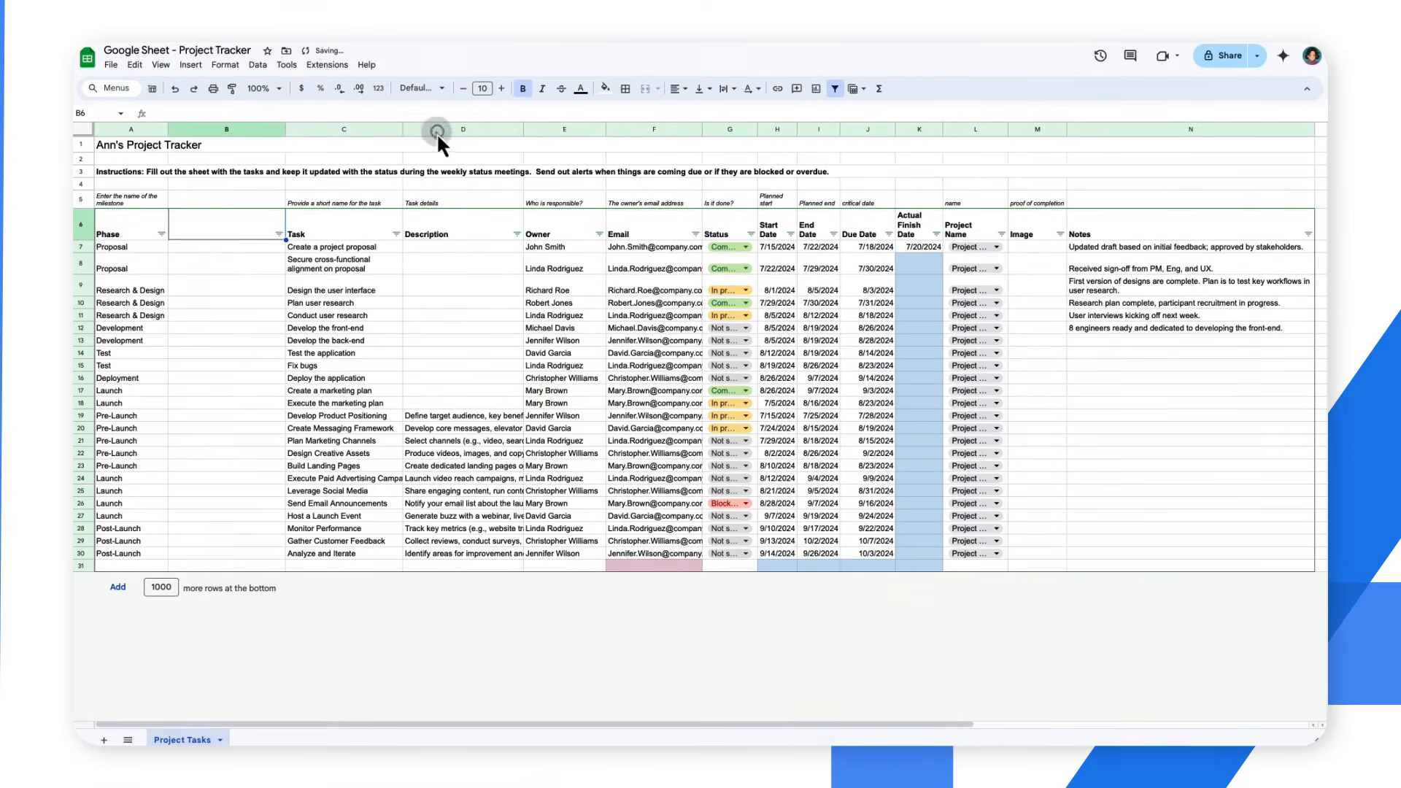
Head the new column Task ID, number the tasks 1 to 24 down it, and fit the column width to its contents
type("Task ID")
key("Return")
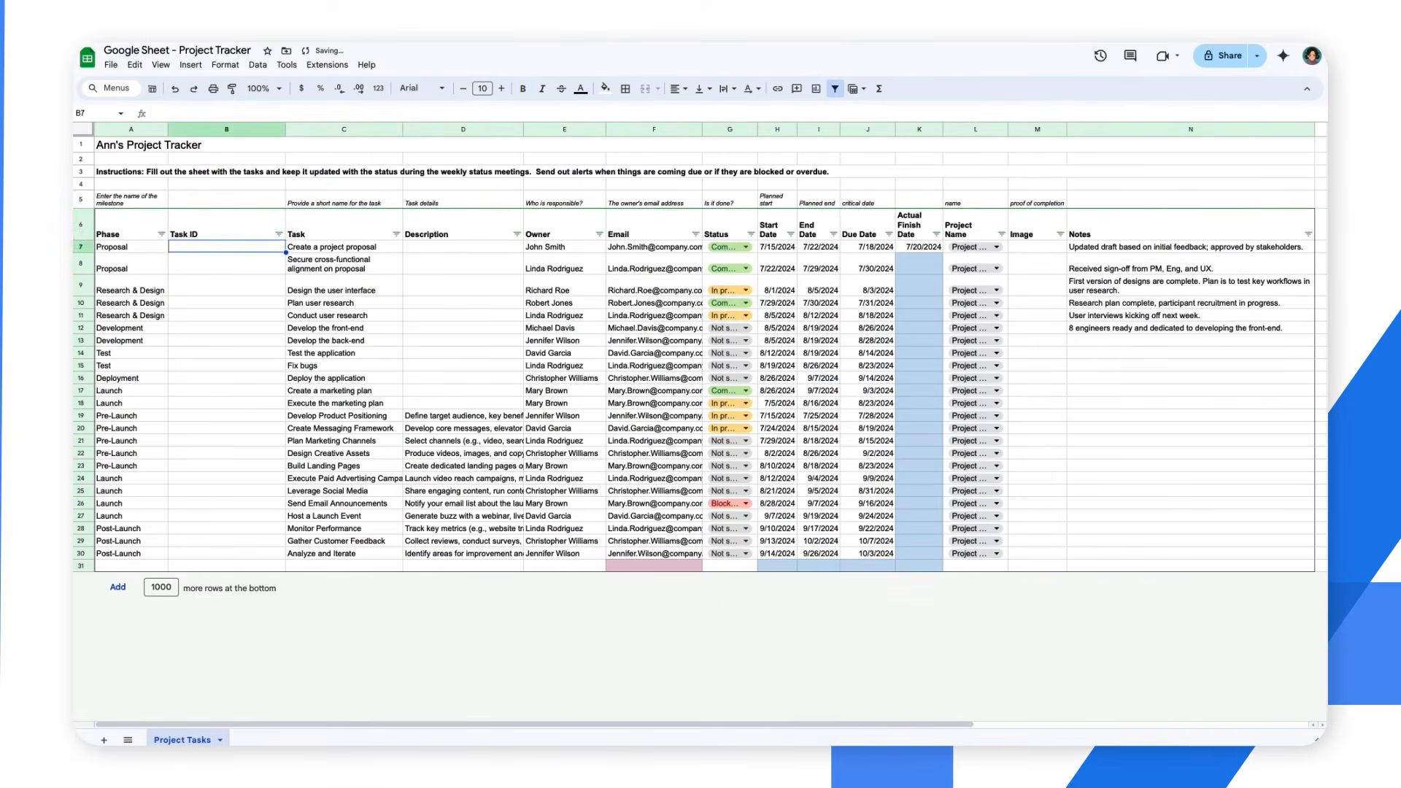
type("1")
key("Return")
type("2")
key("Return")
type("3")
key("Return")
key("super+Return")
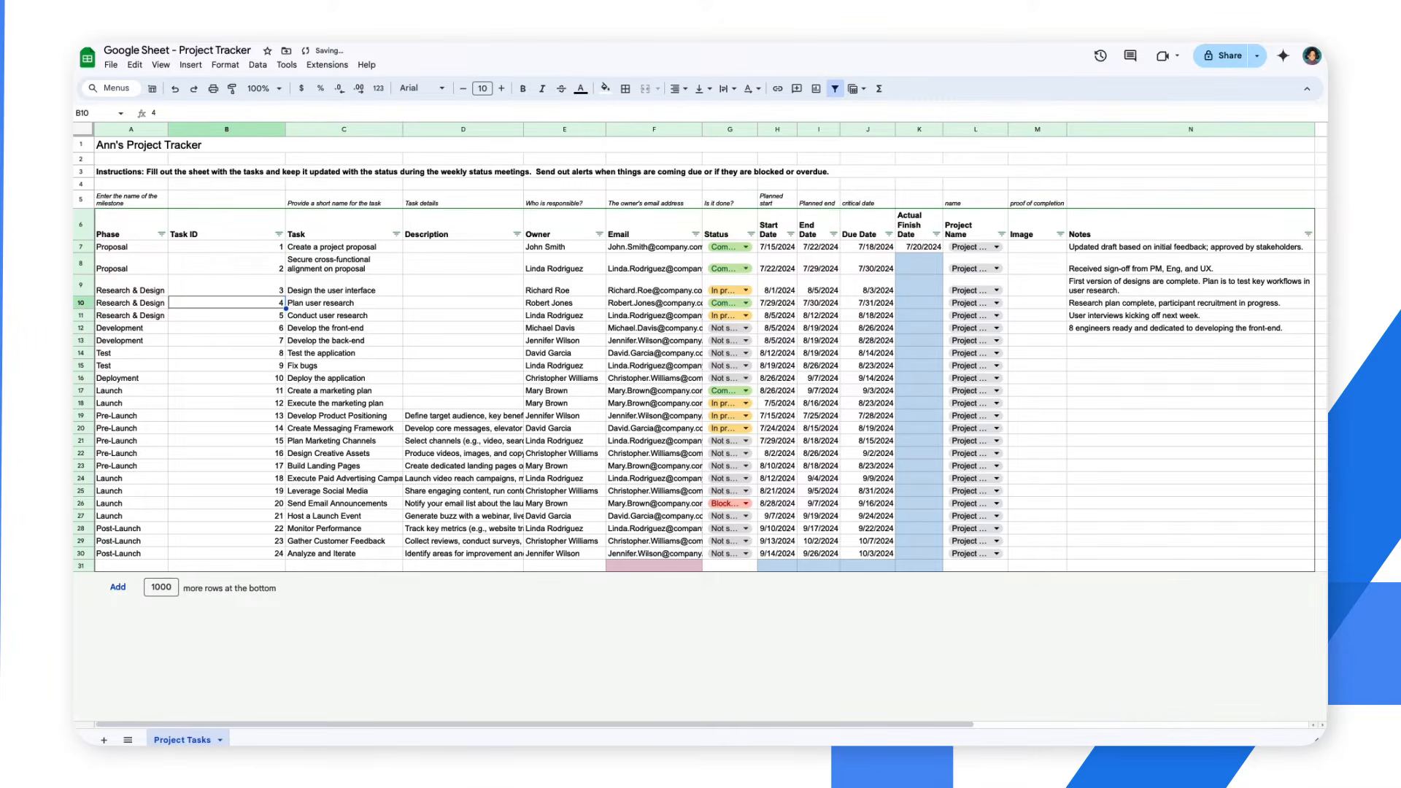
double_click(285, 129)
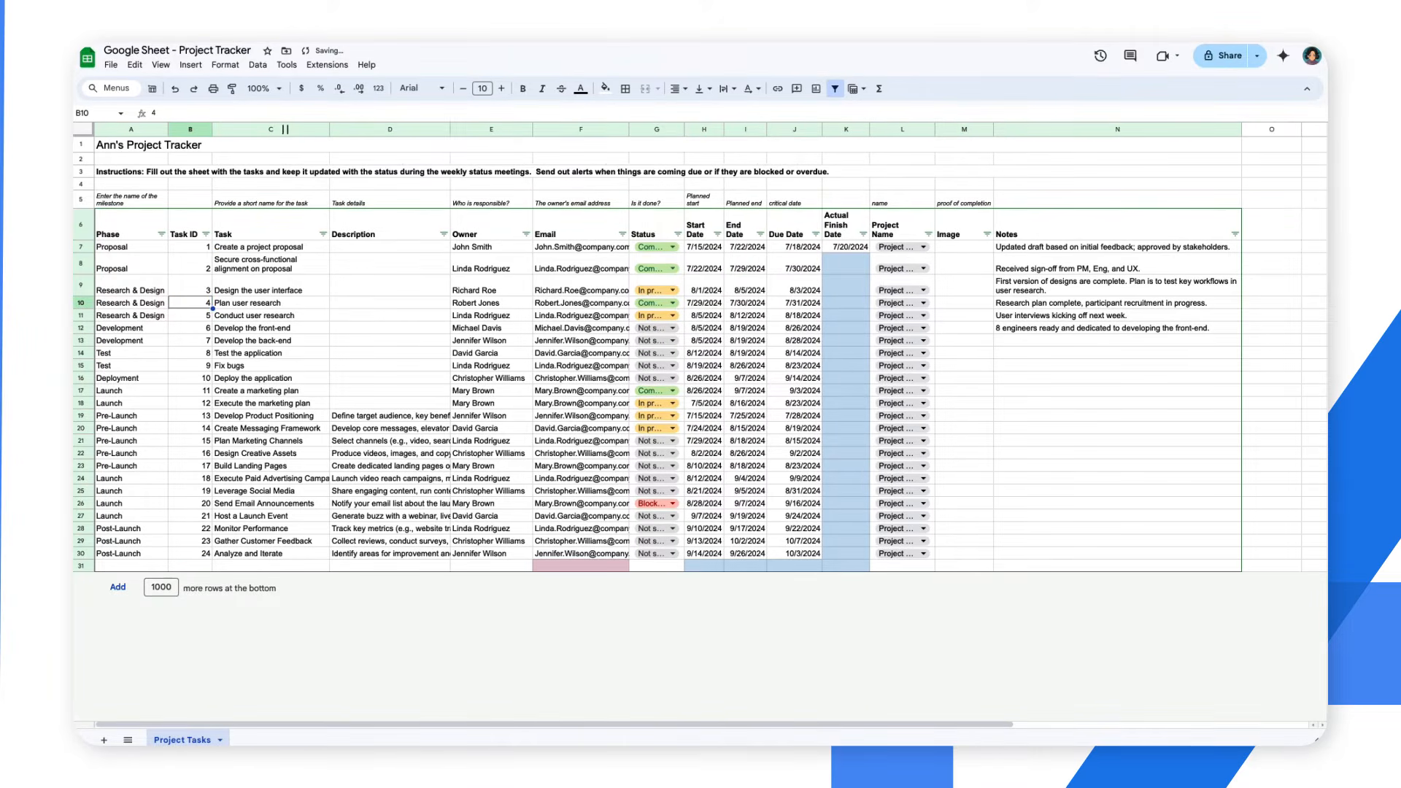
Create an AppSheet app from the project tracker spreadsheet and dismiss its welcome dialog
left_click(326, 64)
left_click(482, 153)
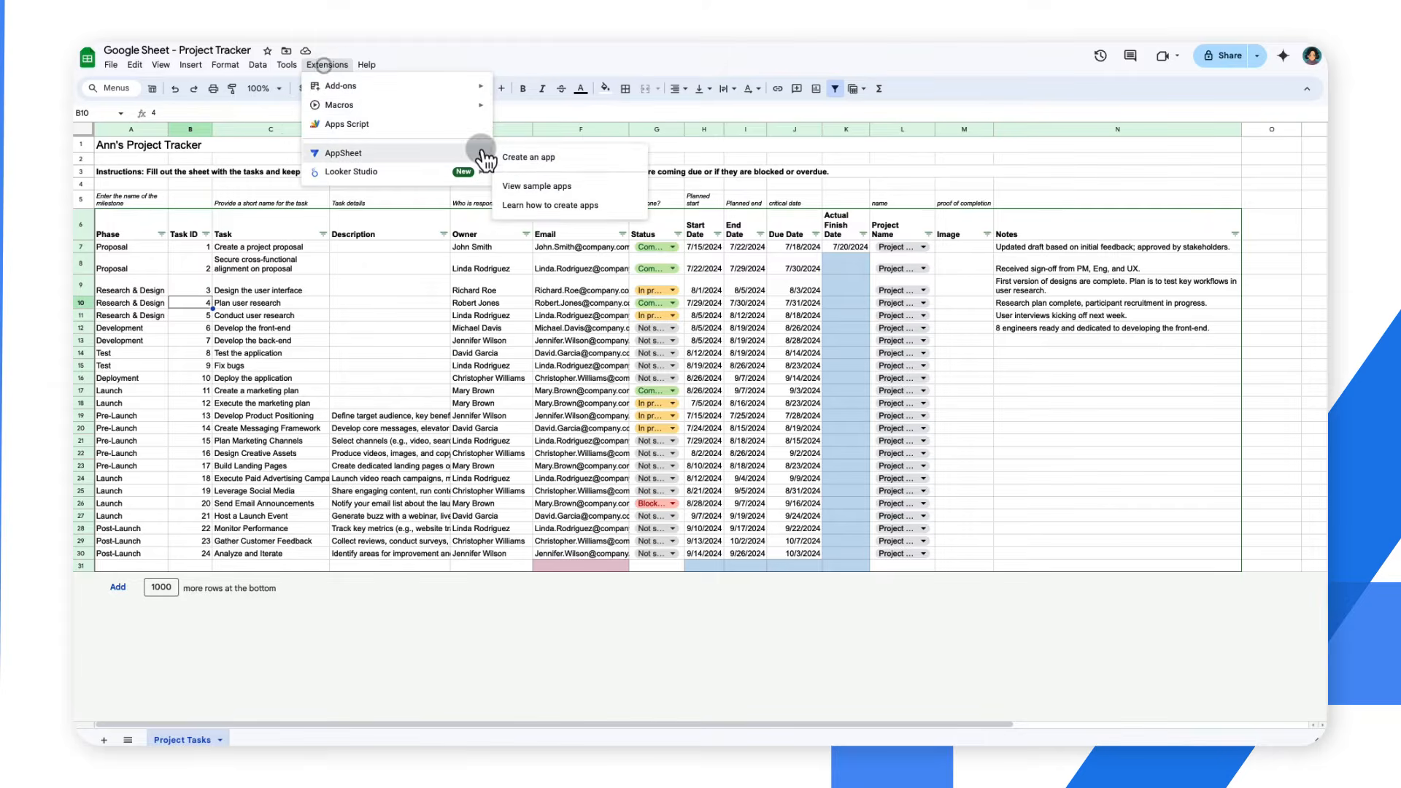
left_click(523, 157)
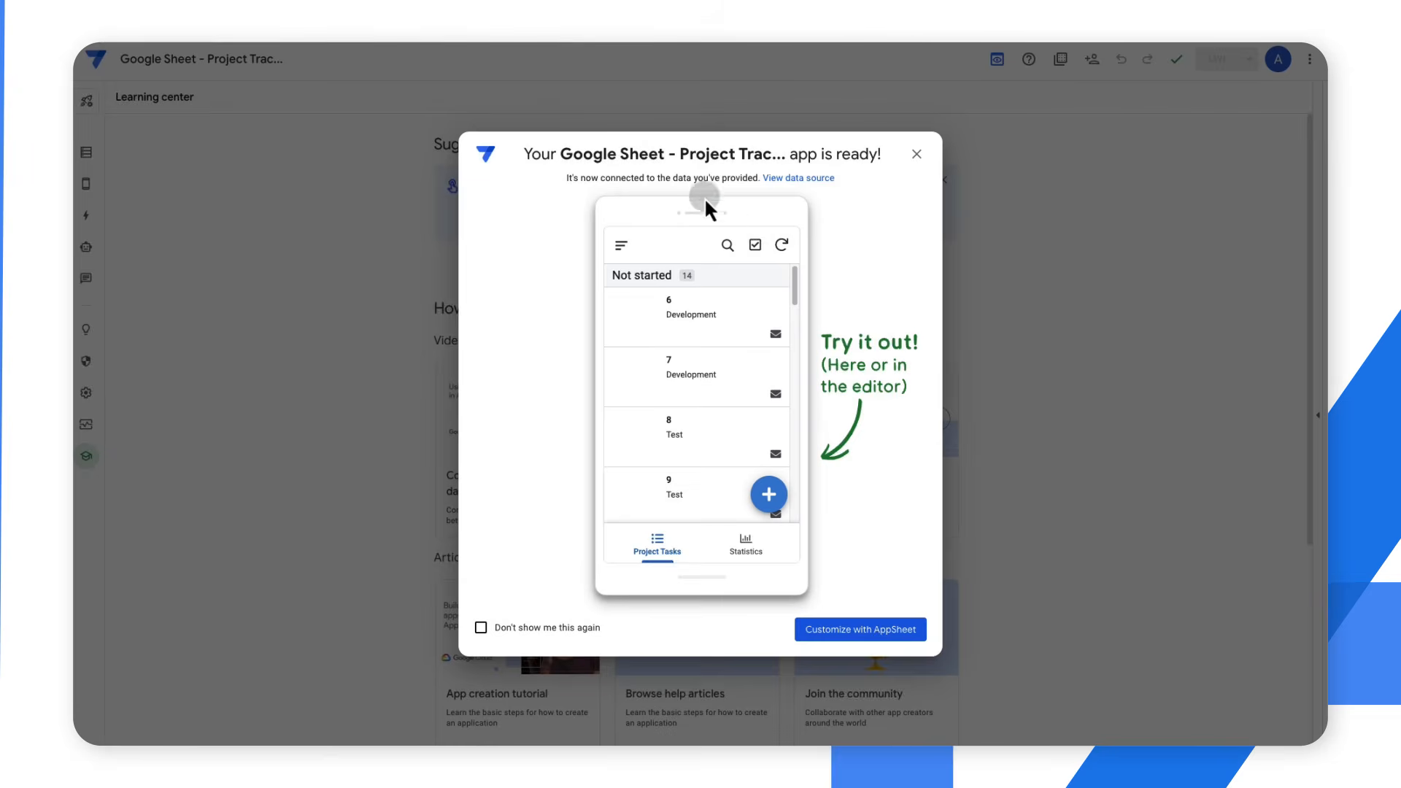
left_click(781, 240)
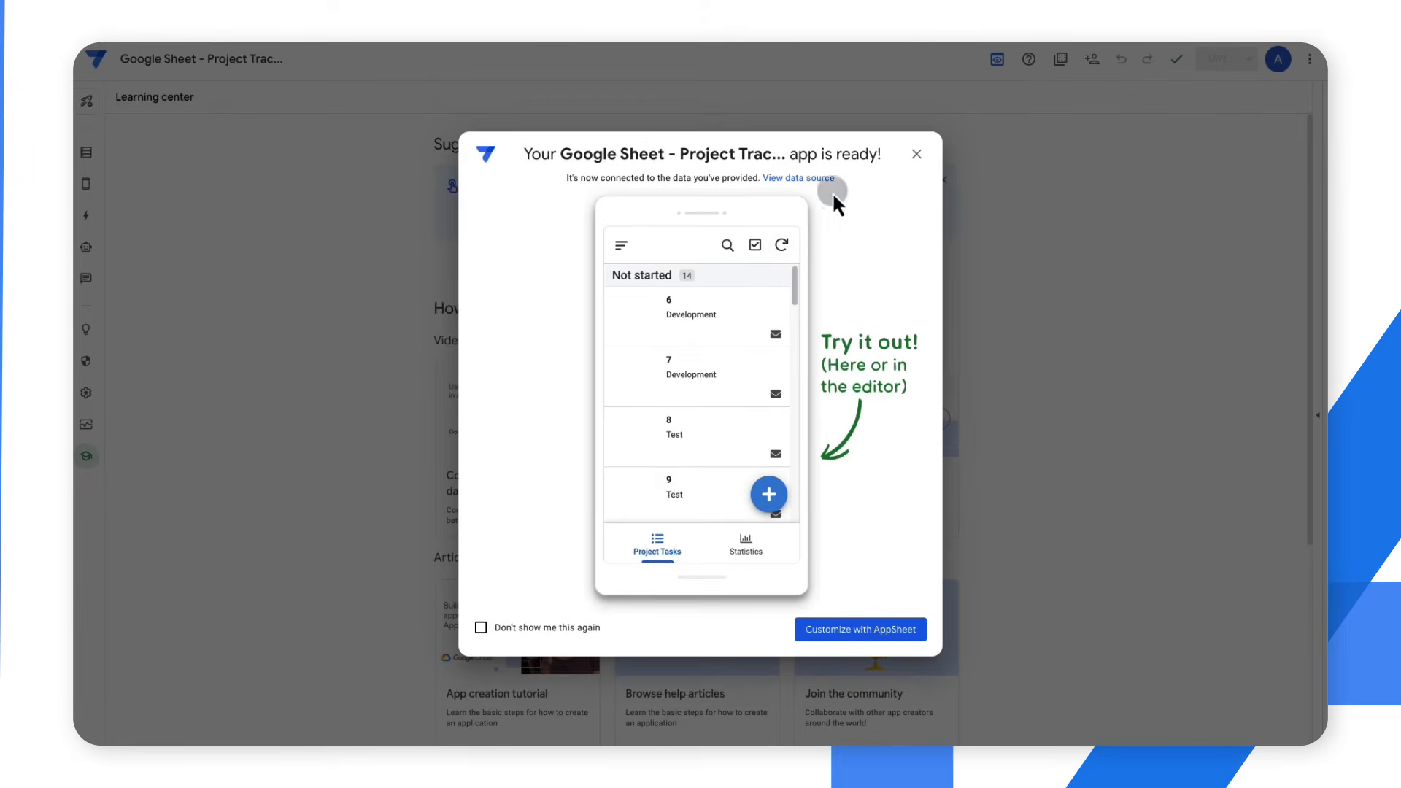
left_click(917, 154)
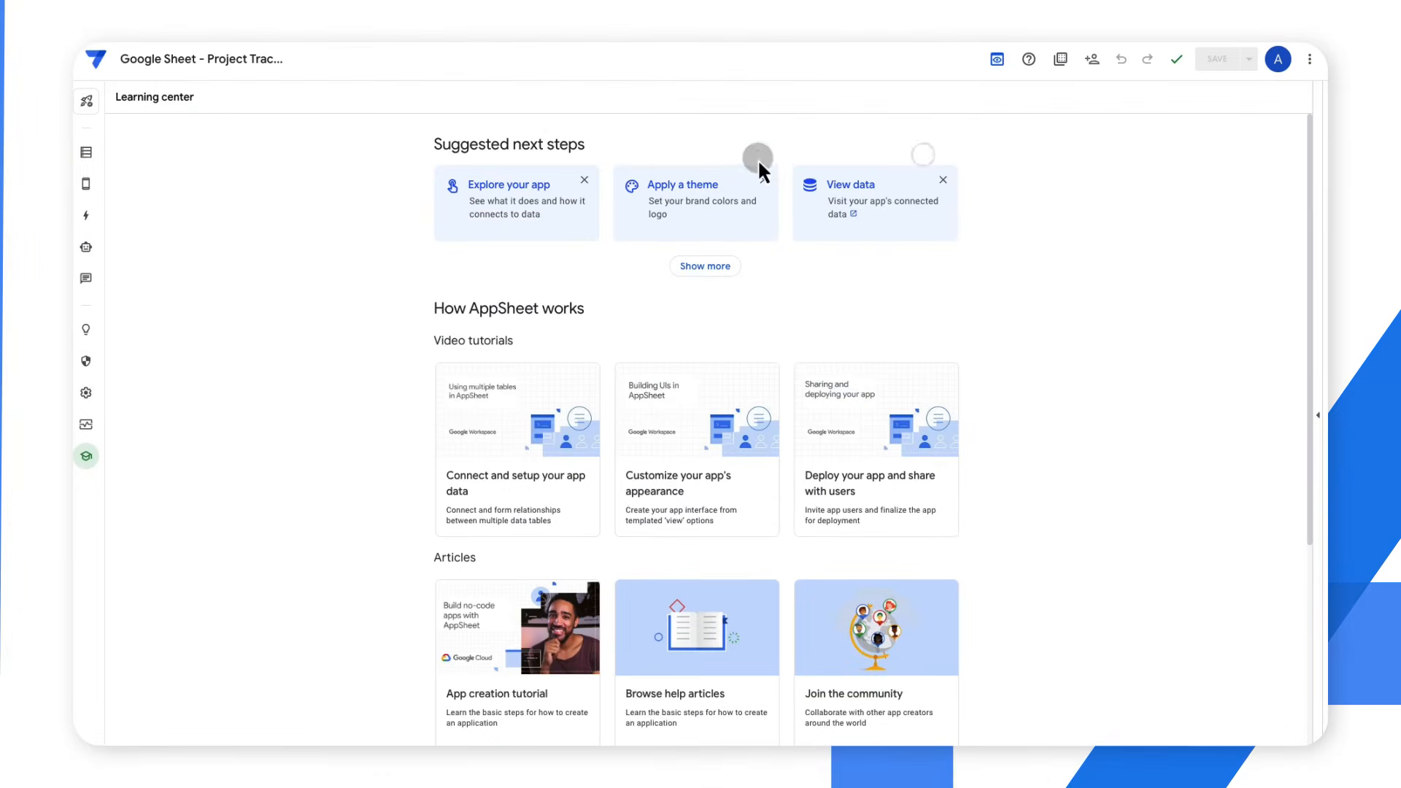
Examine the column types of the Project Tasks table and the allowed values of its Status column
left_click(86, 153)
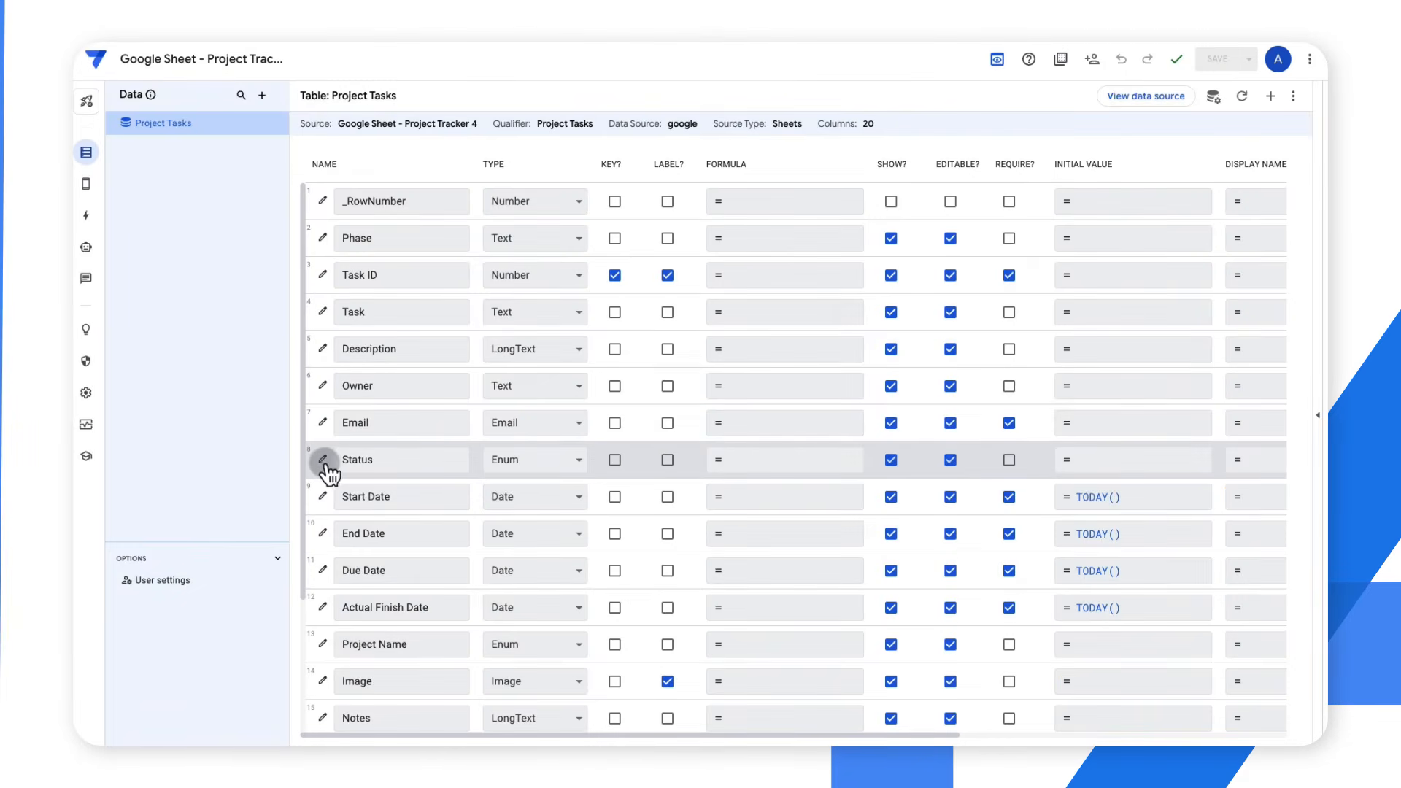
left_click(323, 459)
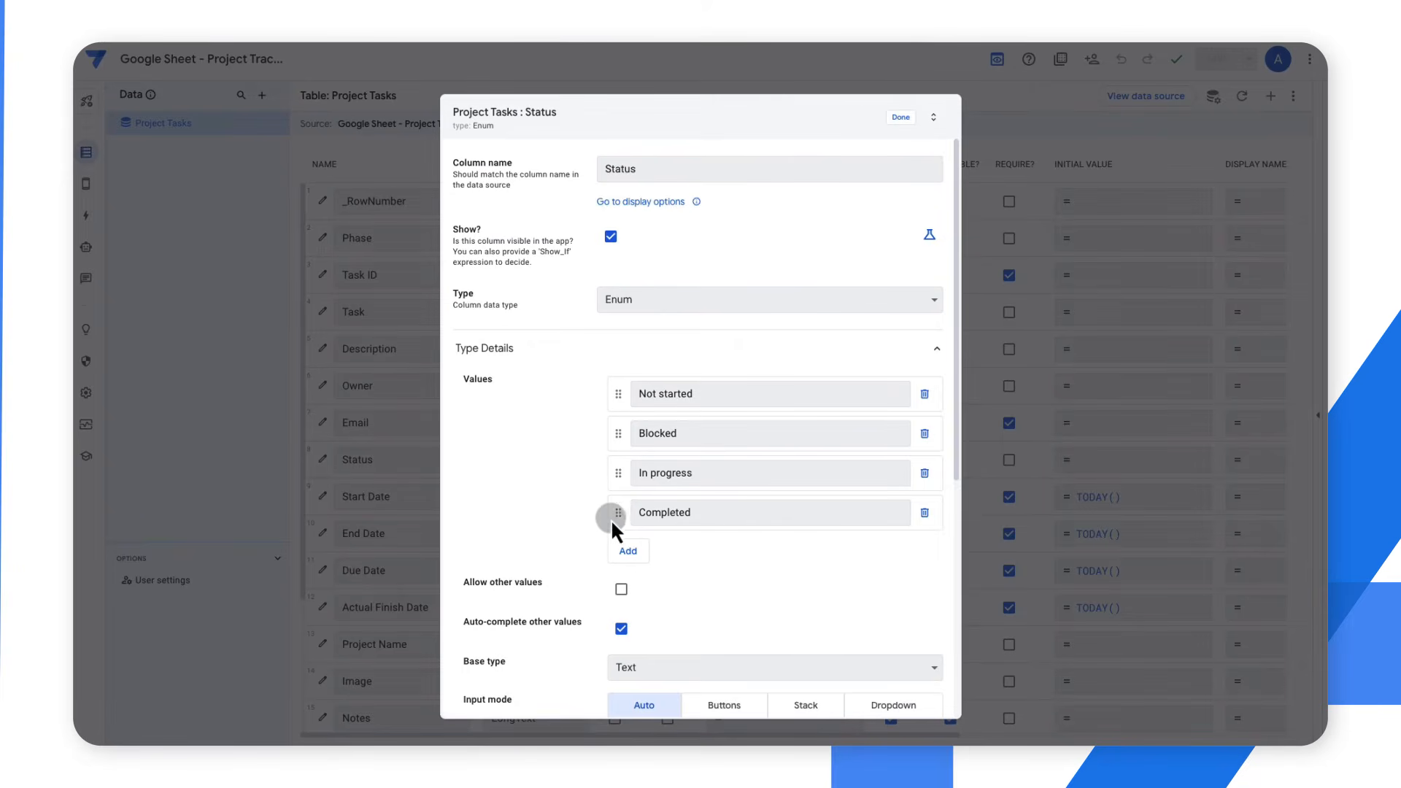
left_click(900, 116)
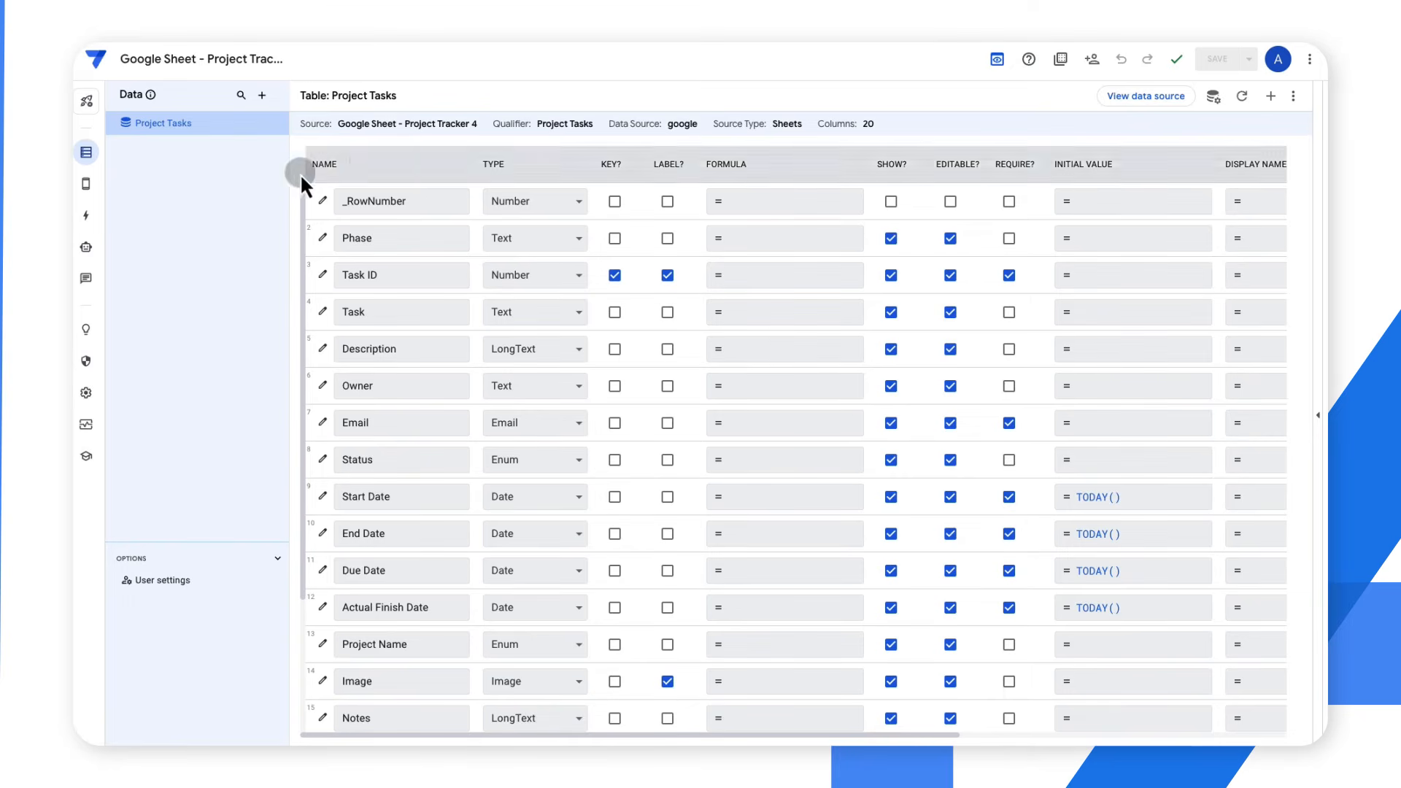
Preview the Project Tasks view and examine its blank task form, discarding it, and the Design Creative Assets details
left_click(78, 185)
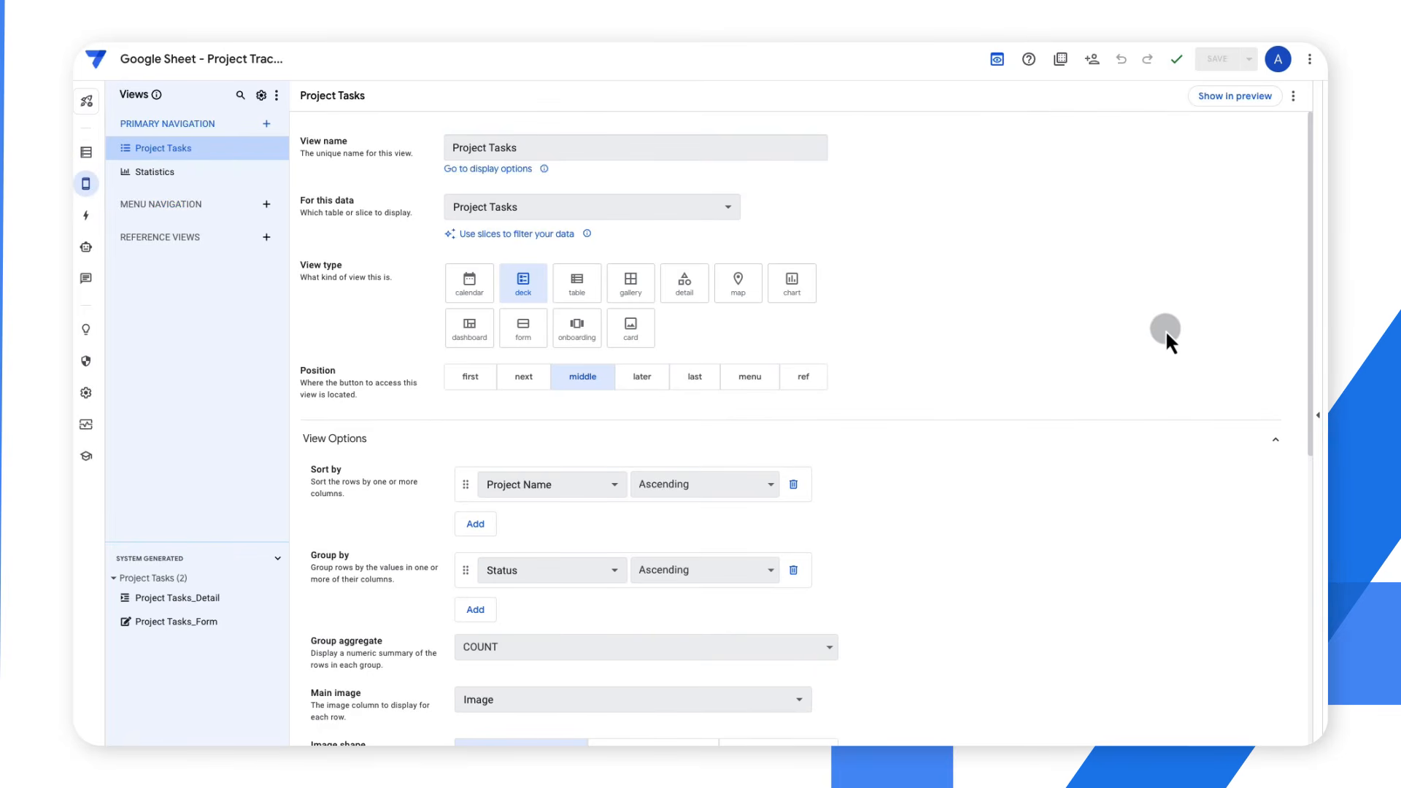
left_click(1316, 334)
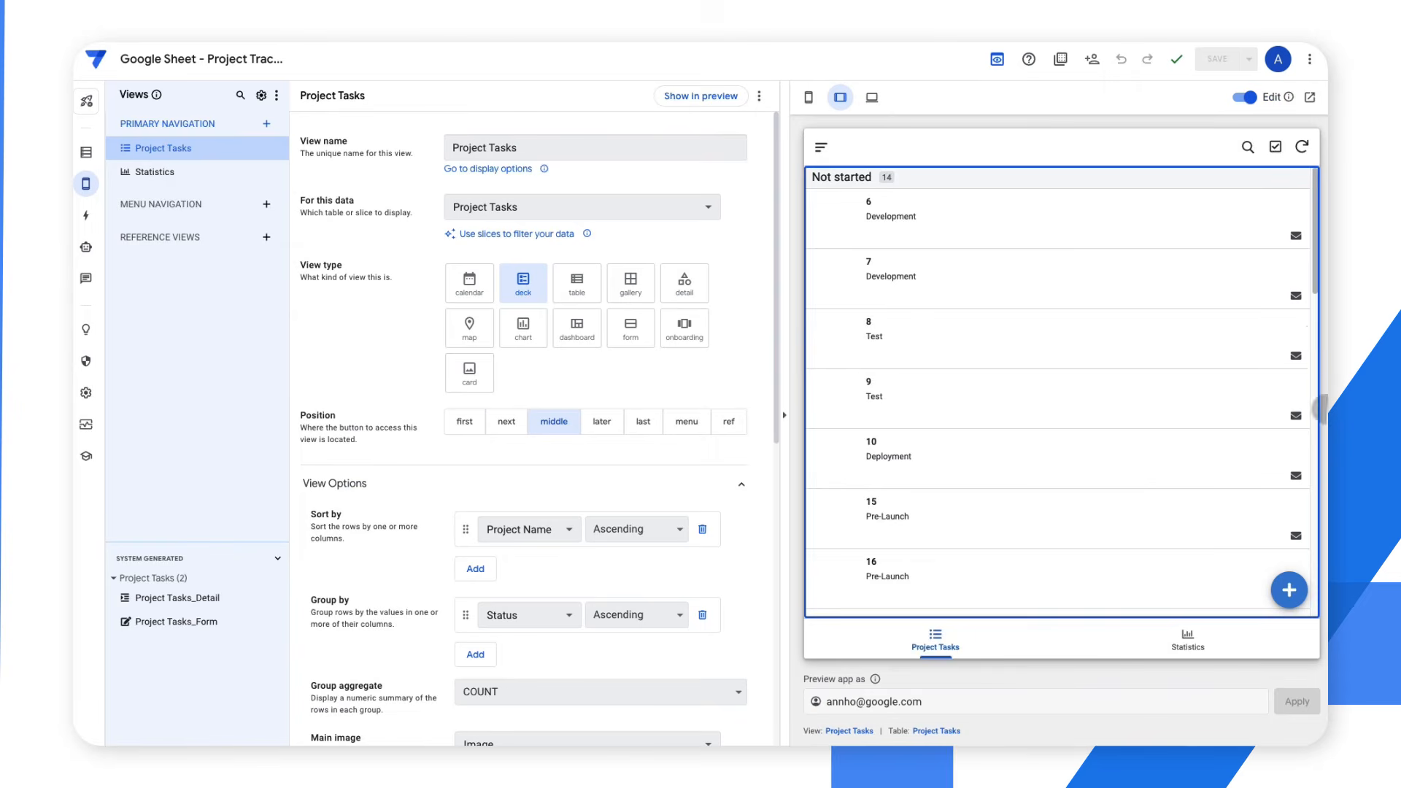
left_click(1288, 591)
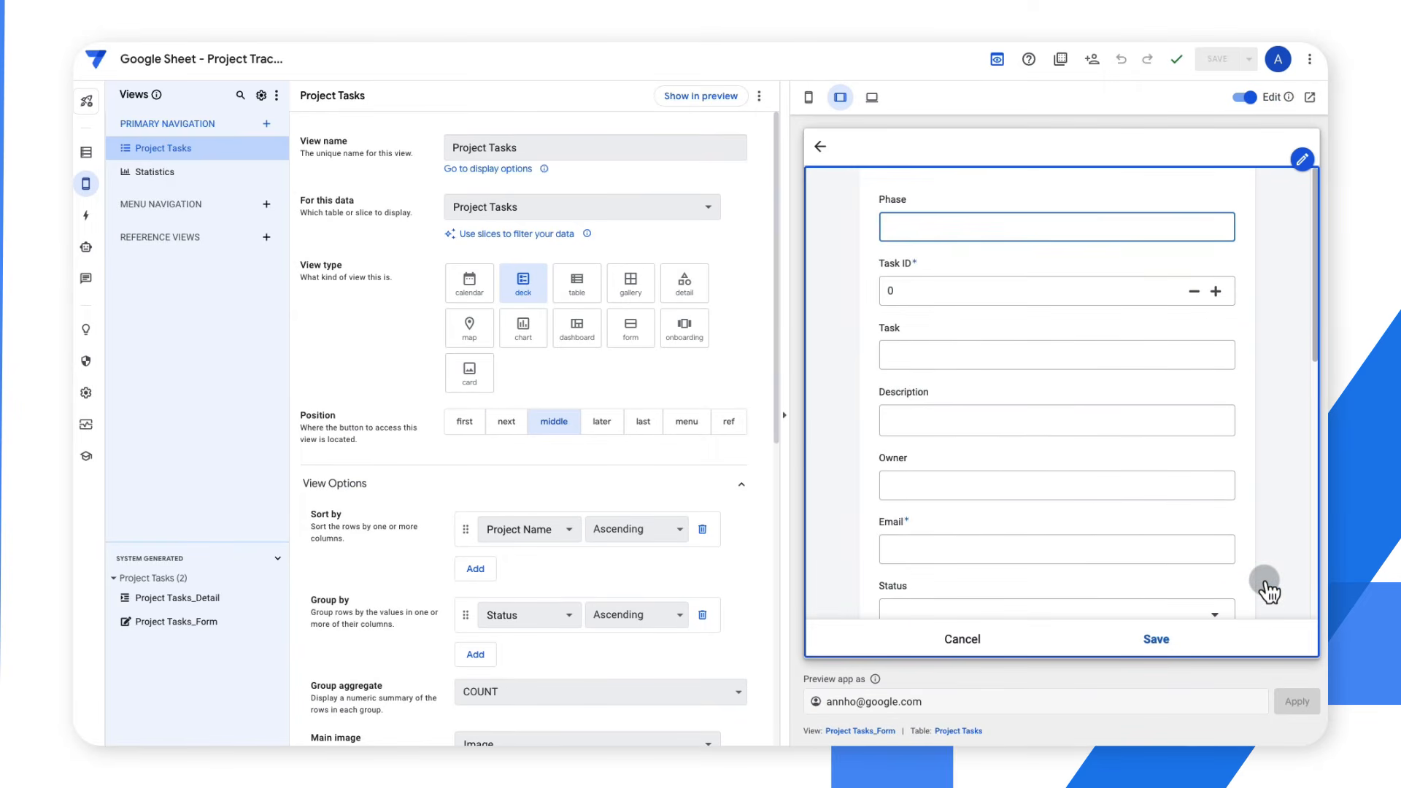
scroll(1266, 587, "down", 10)
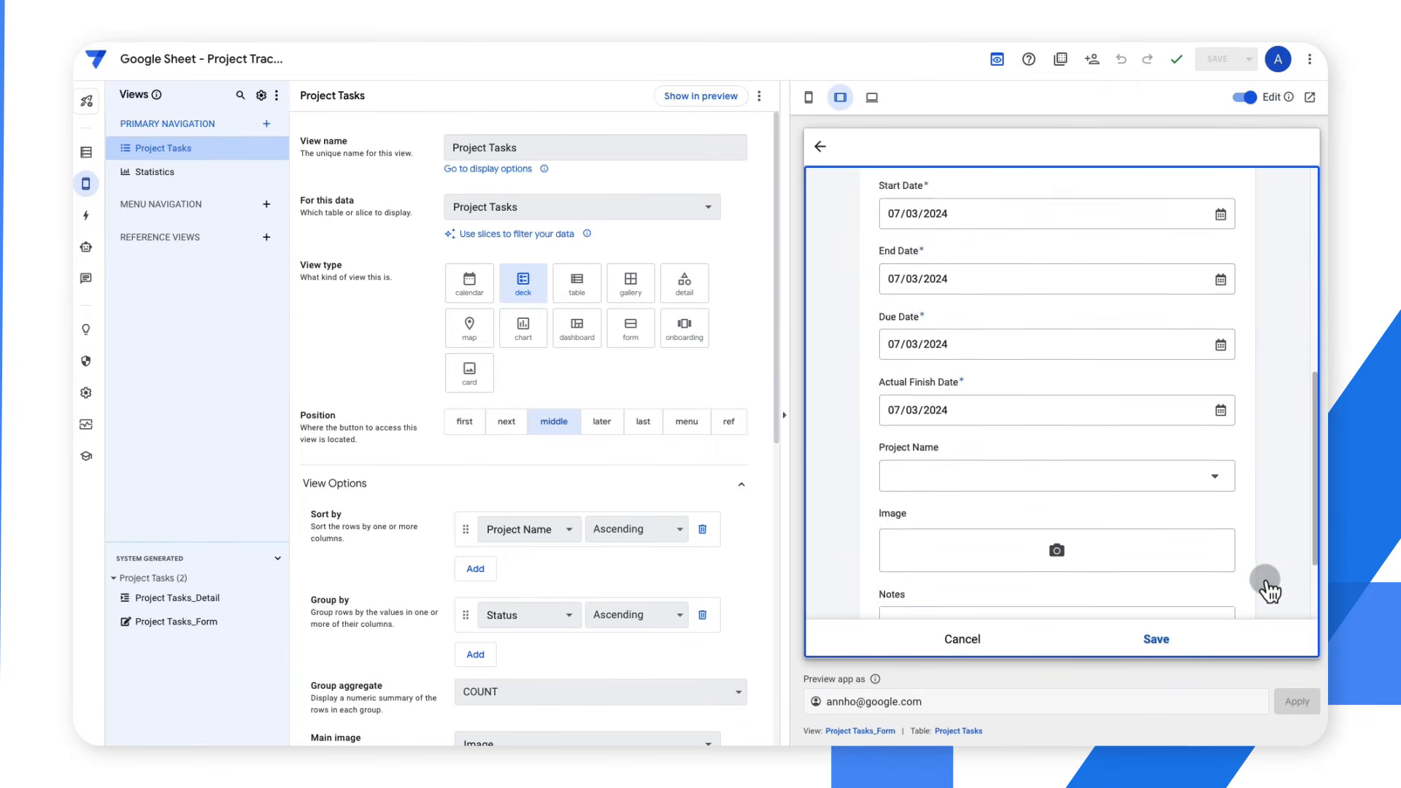
left_click(963, 647)
left_click(1082, 587)
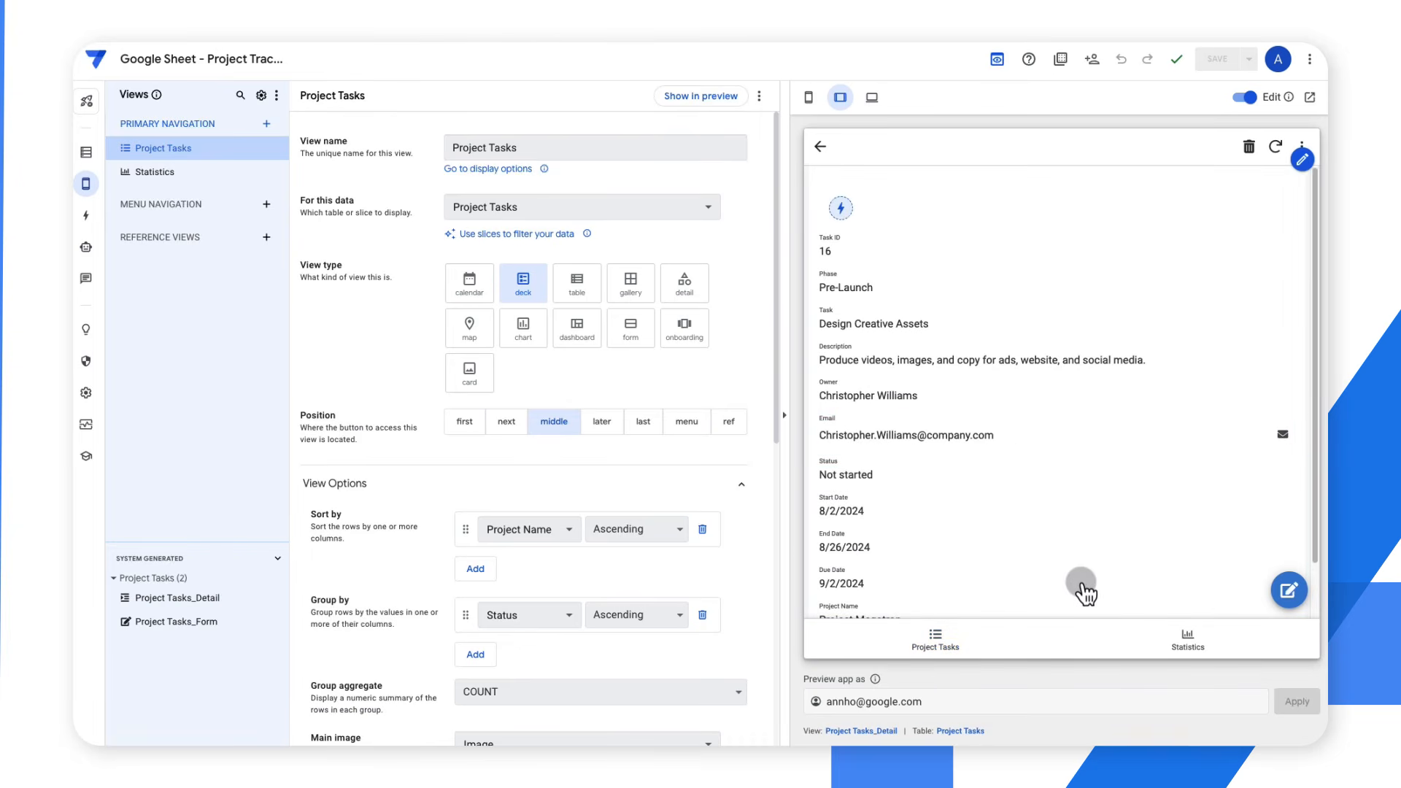
mouse_move(1293, 413)
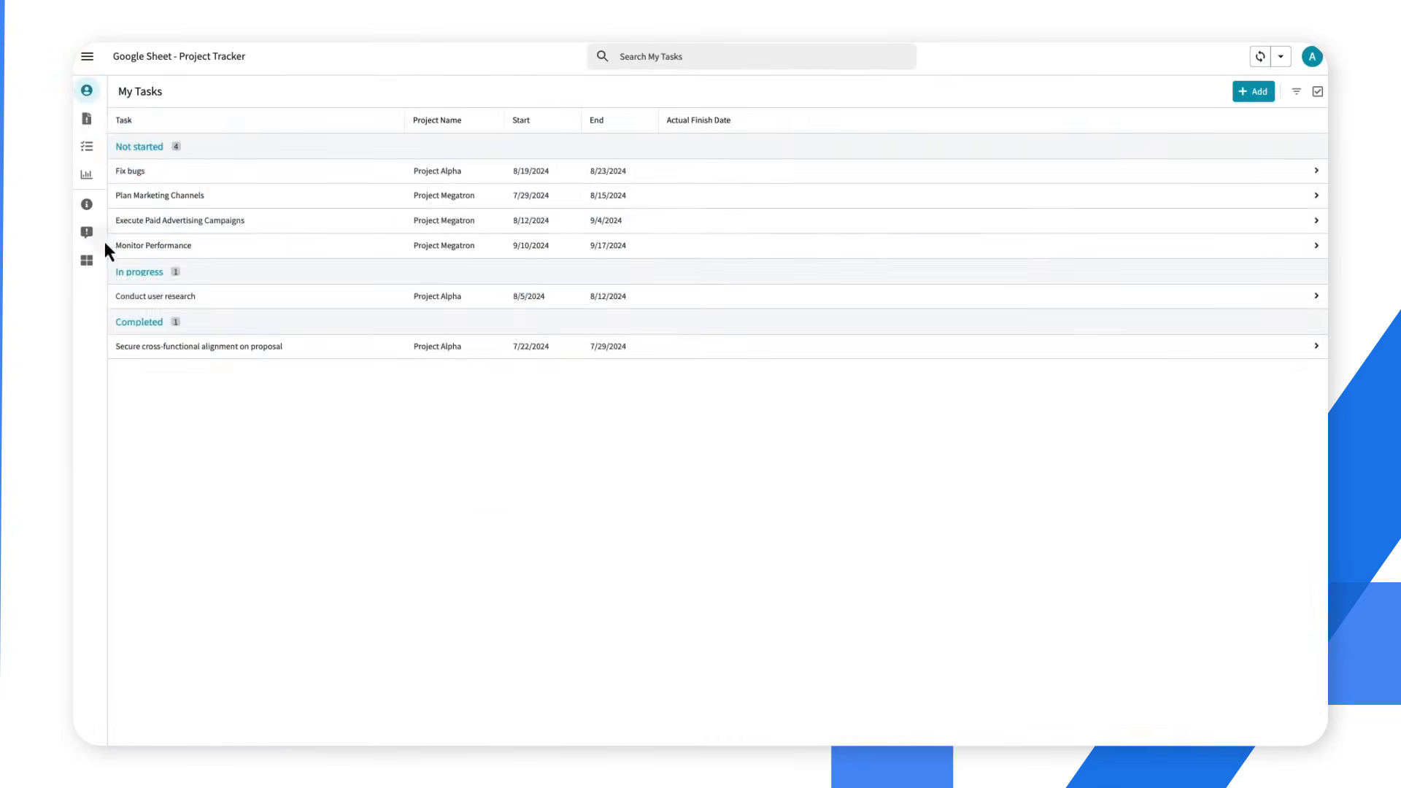
Browse the finished tracker app's At Risk tasks and the Project Tasks lists for Project Alpha and Project Megatron
left_click(86, 116)
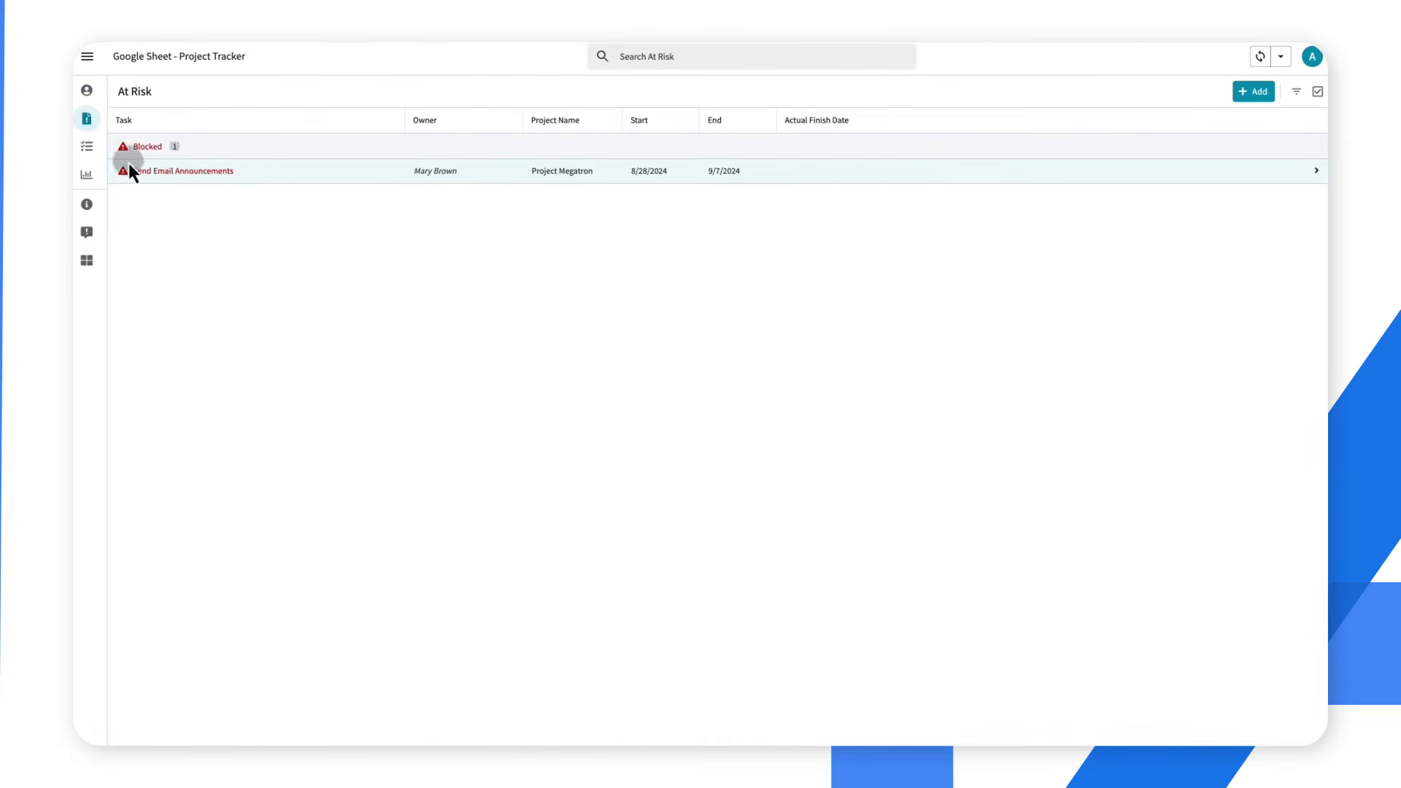
left_click(86, 146)
left_click(164, 146)
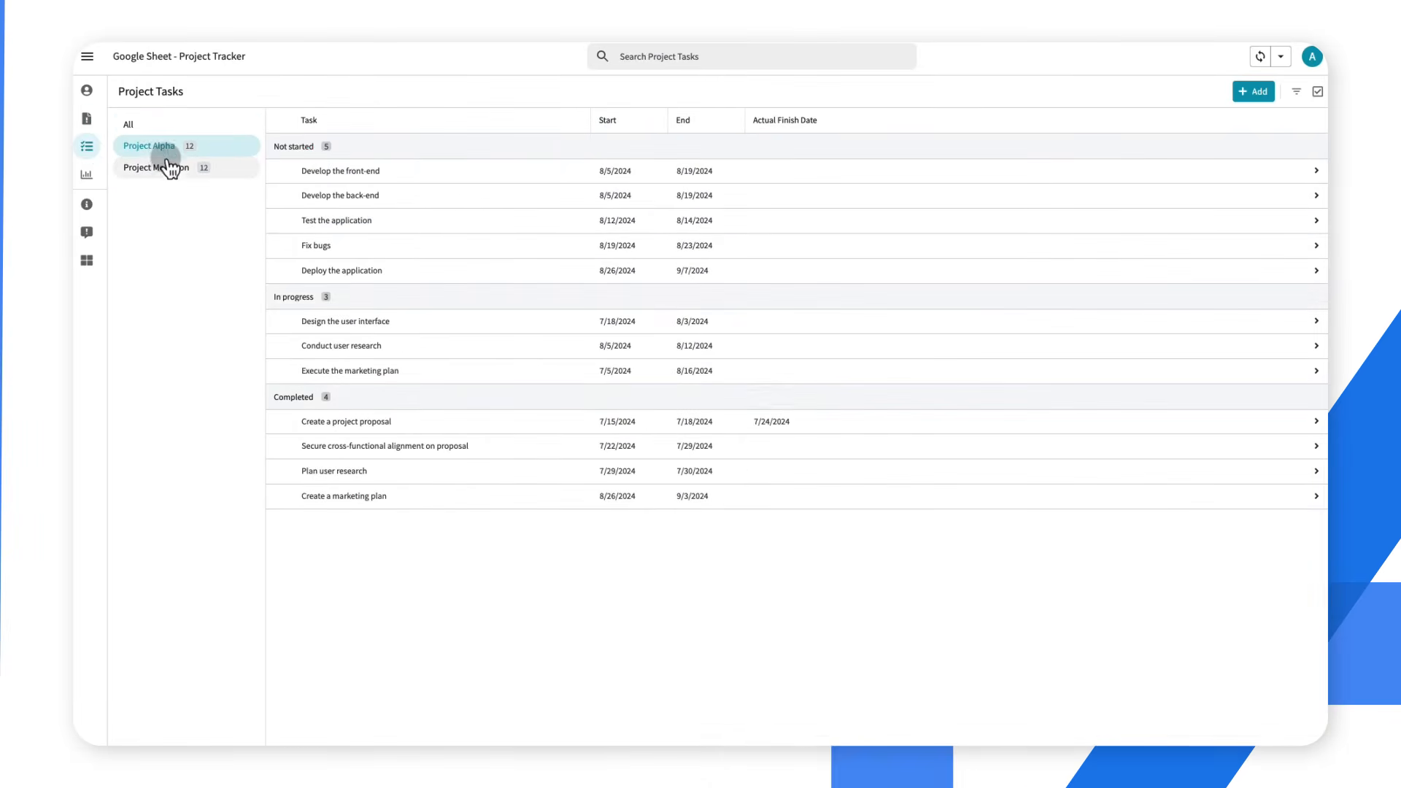
left_click(162, 168)
Open the Plan Marketing Channels task and view its edit form and the blank new-task form, discarding both
left_click(529, 179)
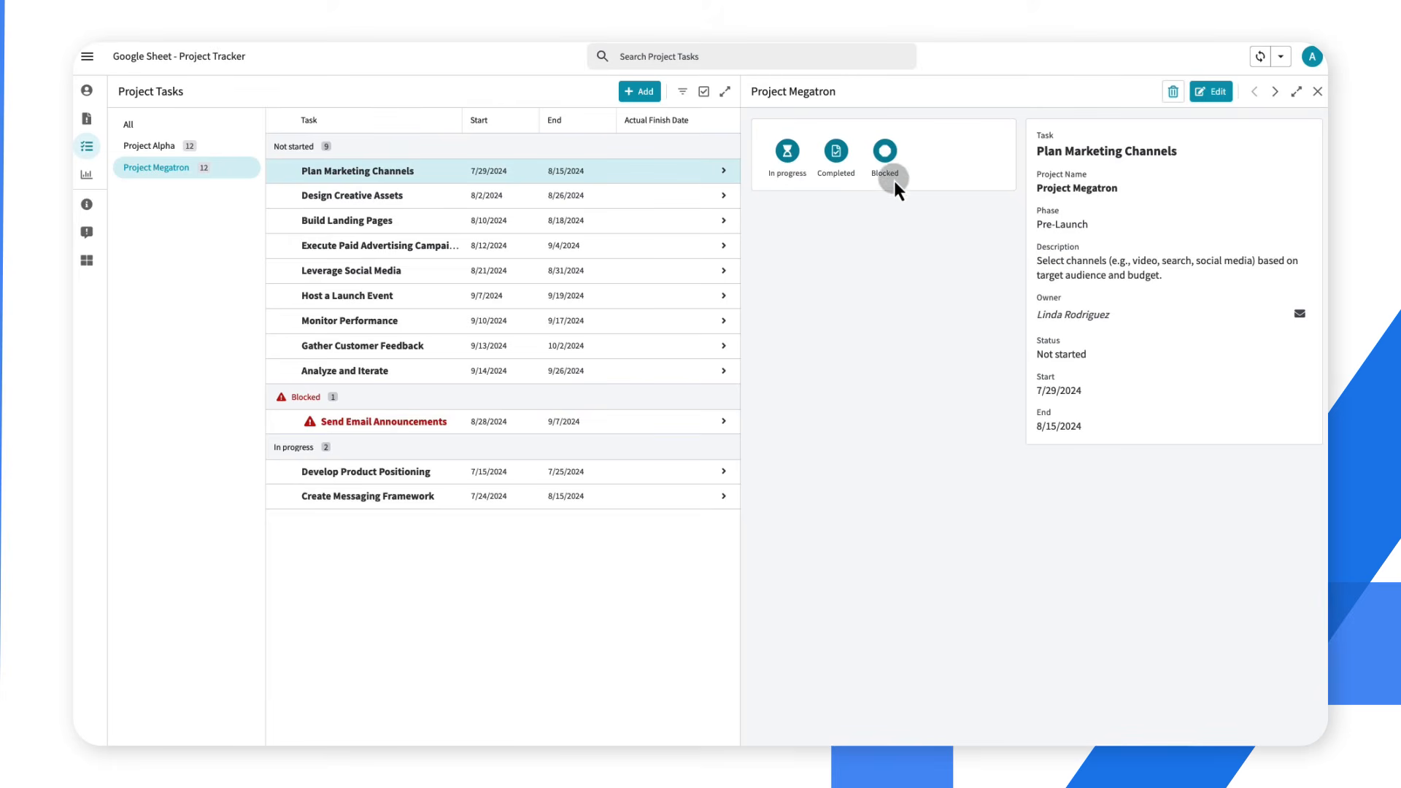
left_click(1211, 92)
left_click(1252, 56)
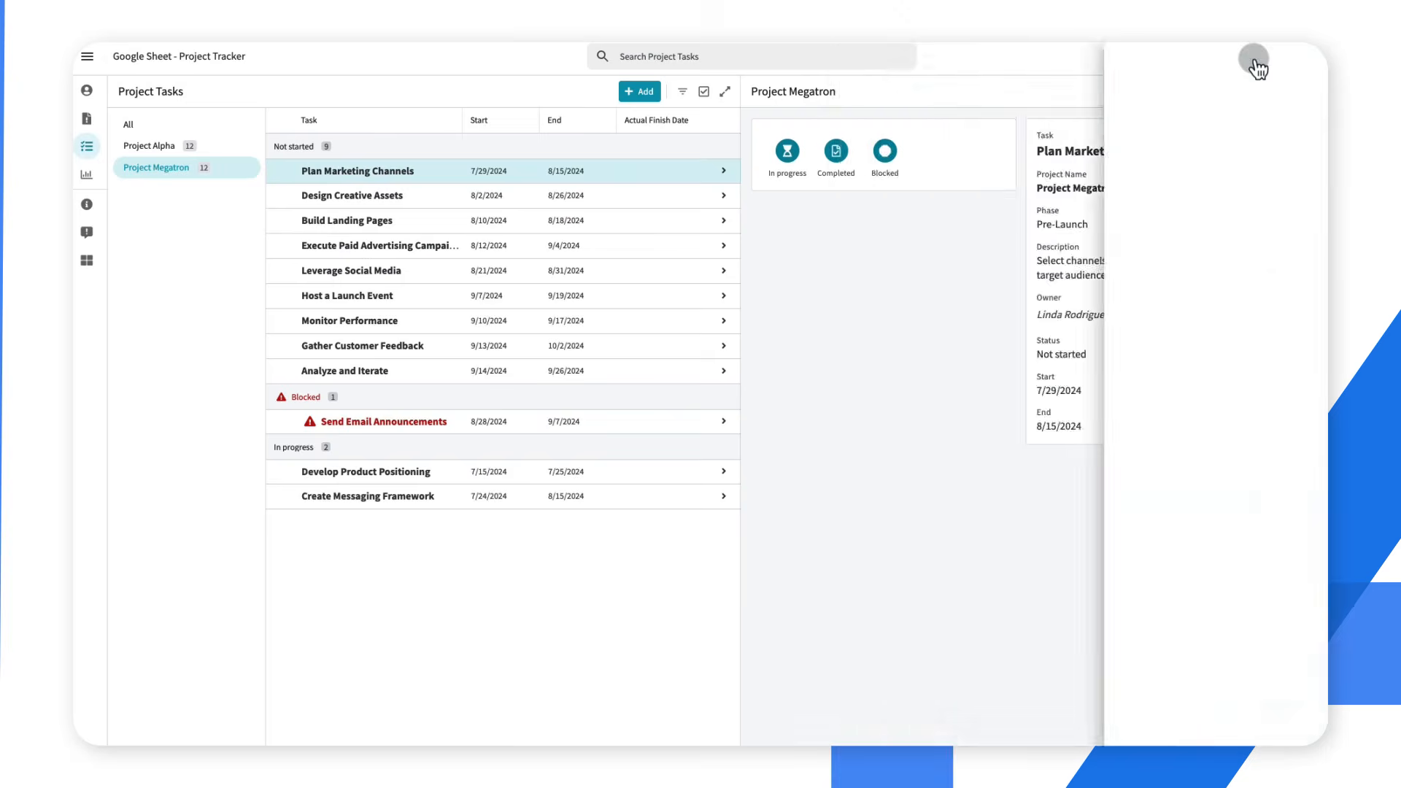
left_click(641, 93)
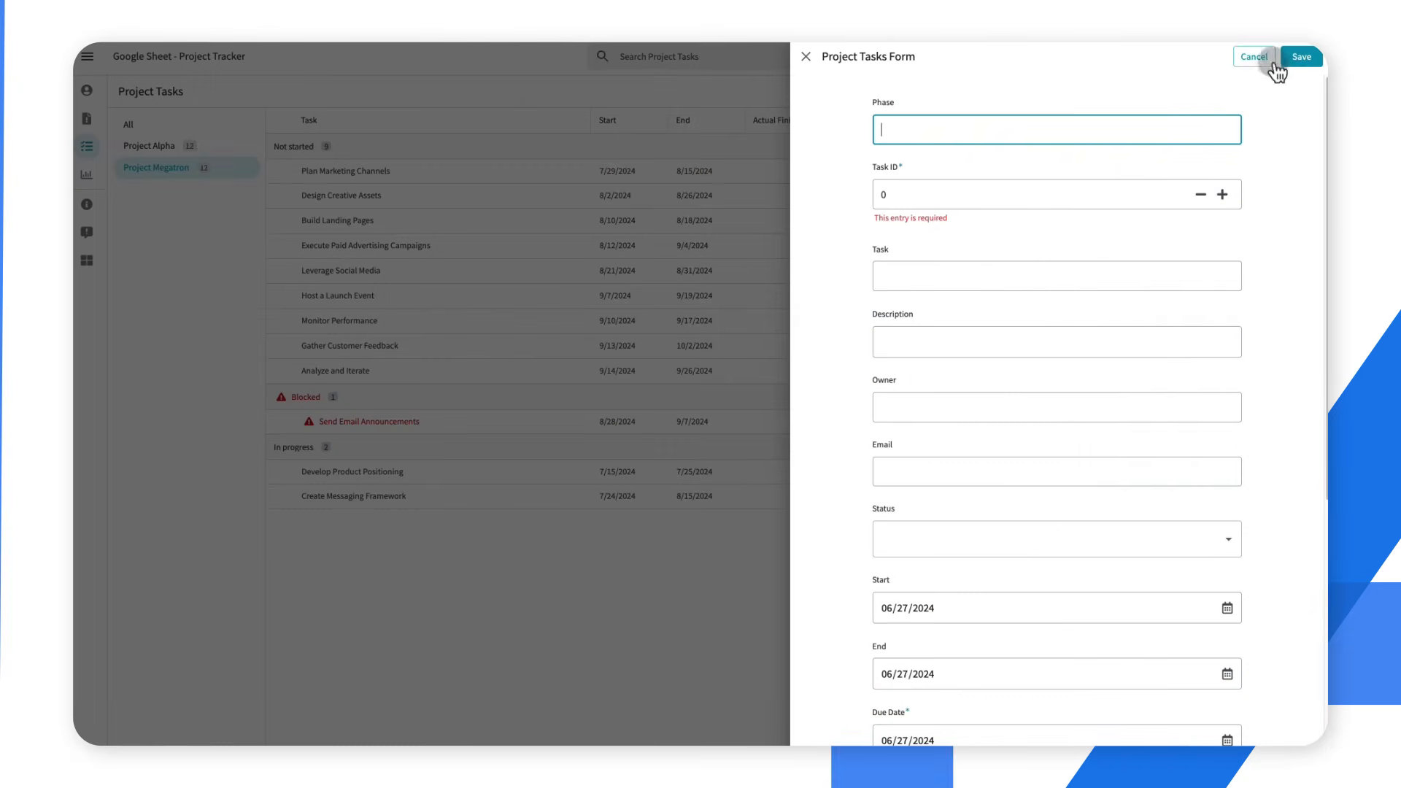
left_click(1273, 62)
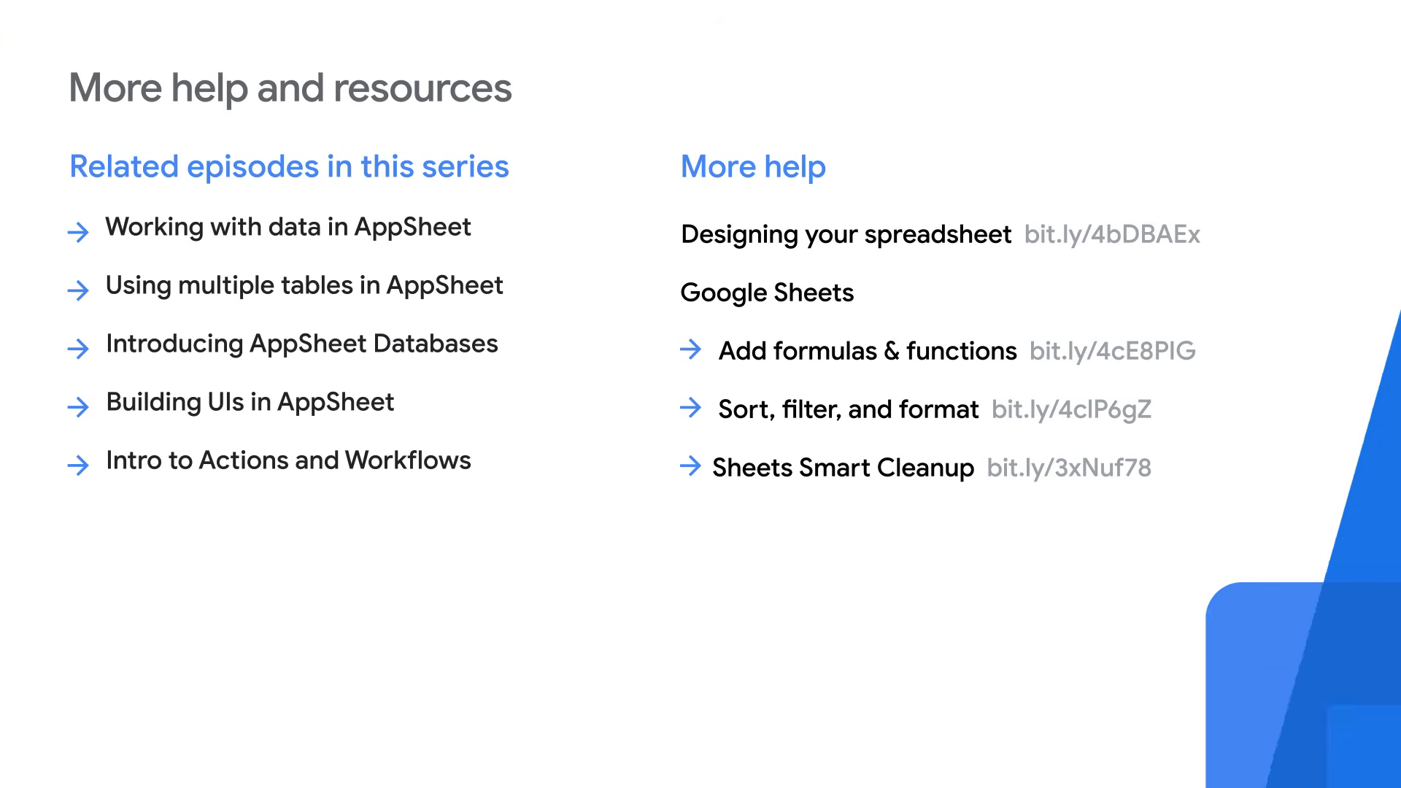